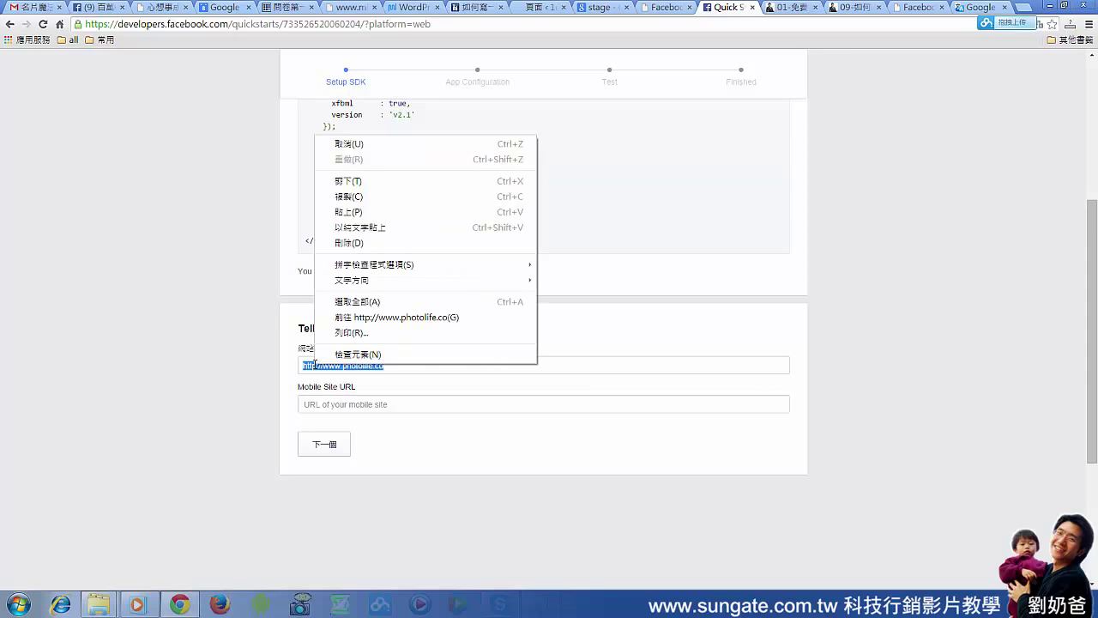
{"action": "left_click", "coordinate": [350, 199]}
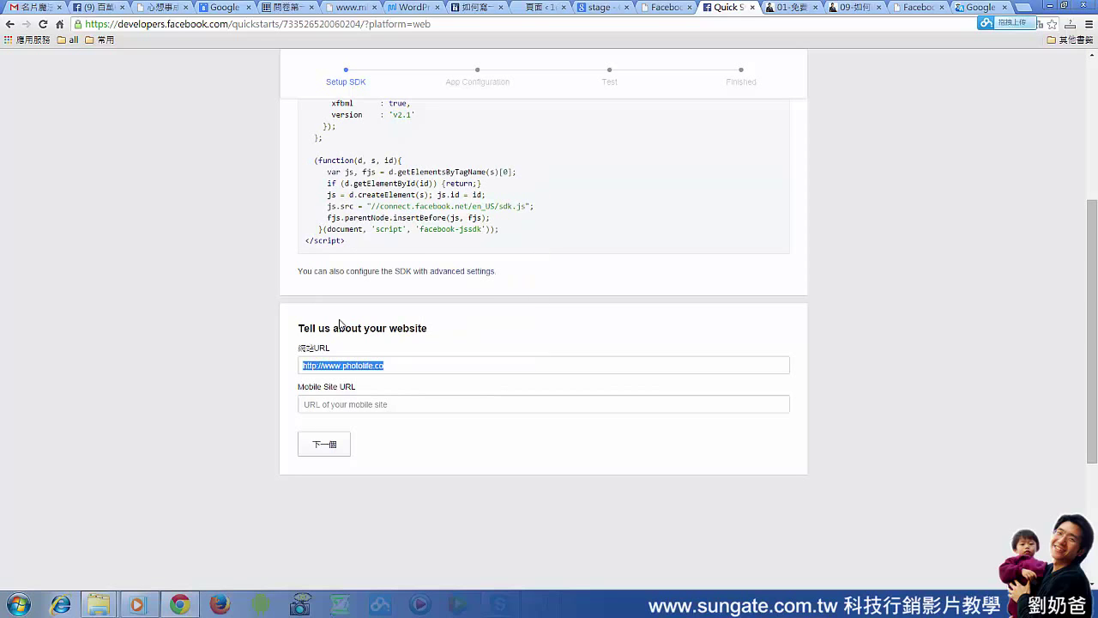
{"action": "left_click", "coordinate": [339, 404]}
{"action": "right_click", "coordinate": [339, 403]}
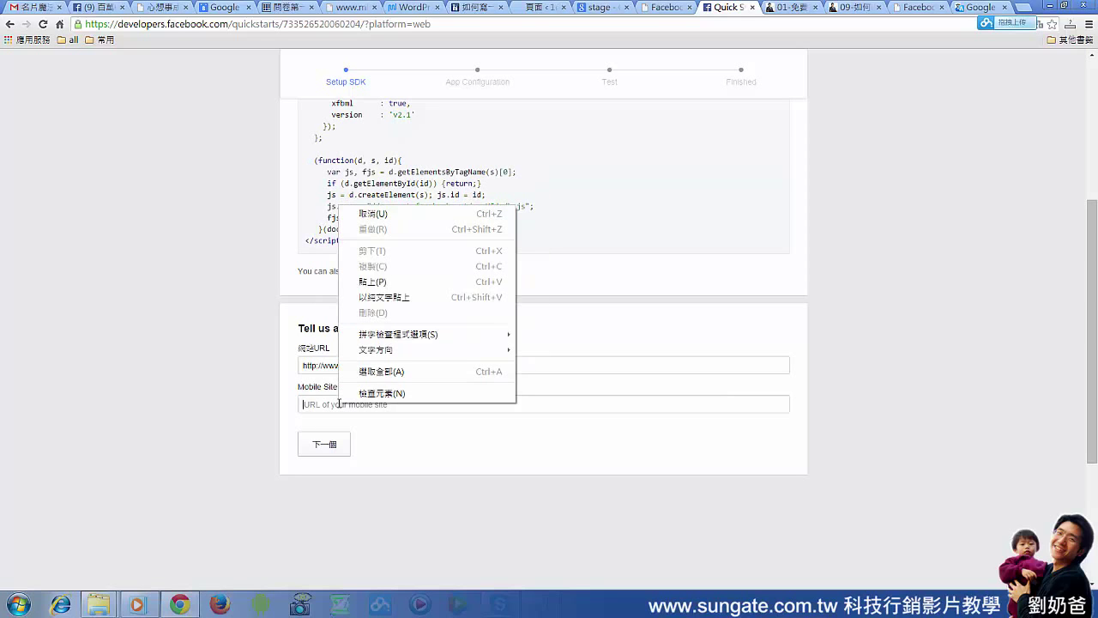
{"action": "left_click", "coordinate": [388, 283]}
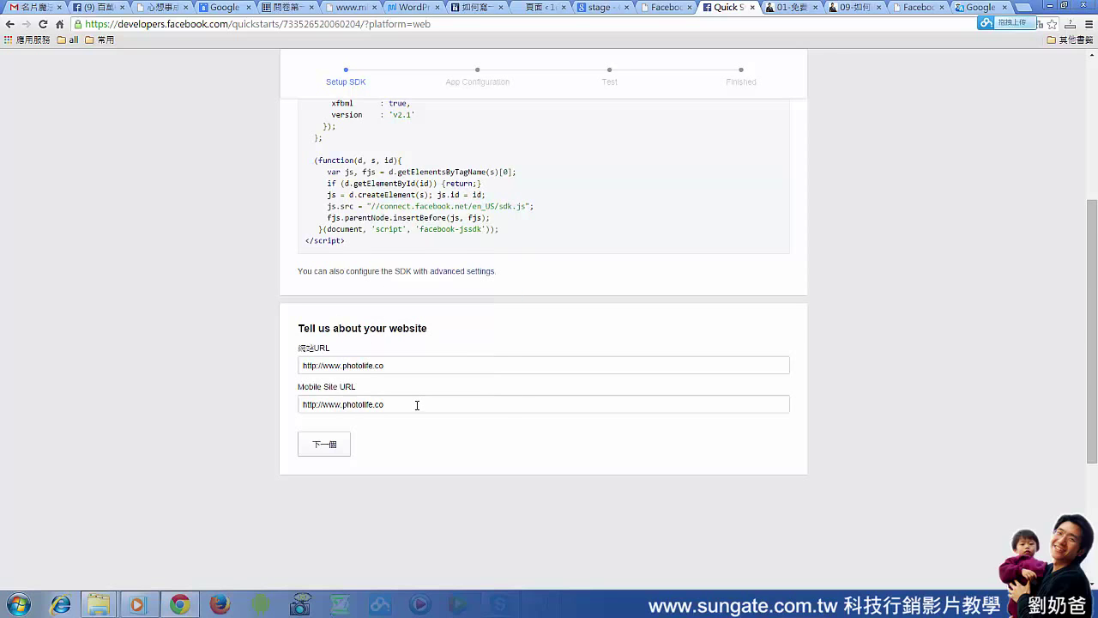
{"action": "left_click_drag", "start_coordinate": [342, 402], "coordinate": [326, 407]}
{"action": "type", "text": "m"}
{"action": "key", "text": "BackSpace"}
{"action": "type", "text": "www"}
{"action": "left_click_drag", "start_coordinate": [404, 369], "coordinate": [300, 371]}
{"action": "left_click_drag", "start_coordinate": [400, 403], "coordinate": [217, 407]}
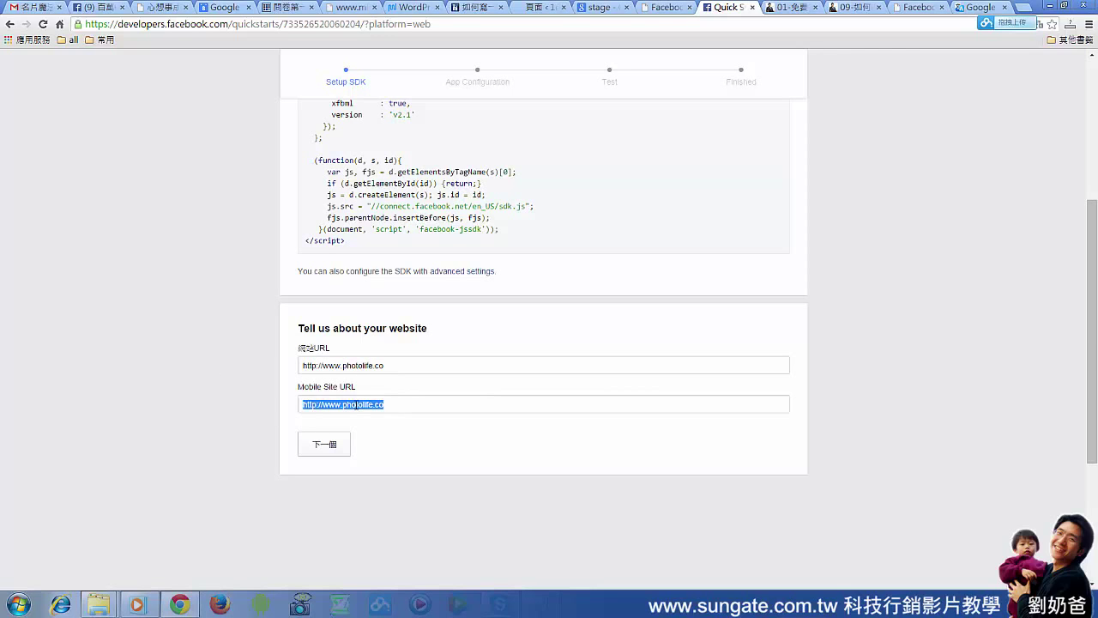
Advance to the Test step, then skip straight to the app's Developer Dashboard
{"action": "left_click", "coordinate": [330, 447]}
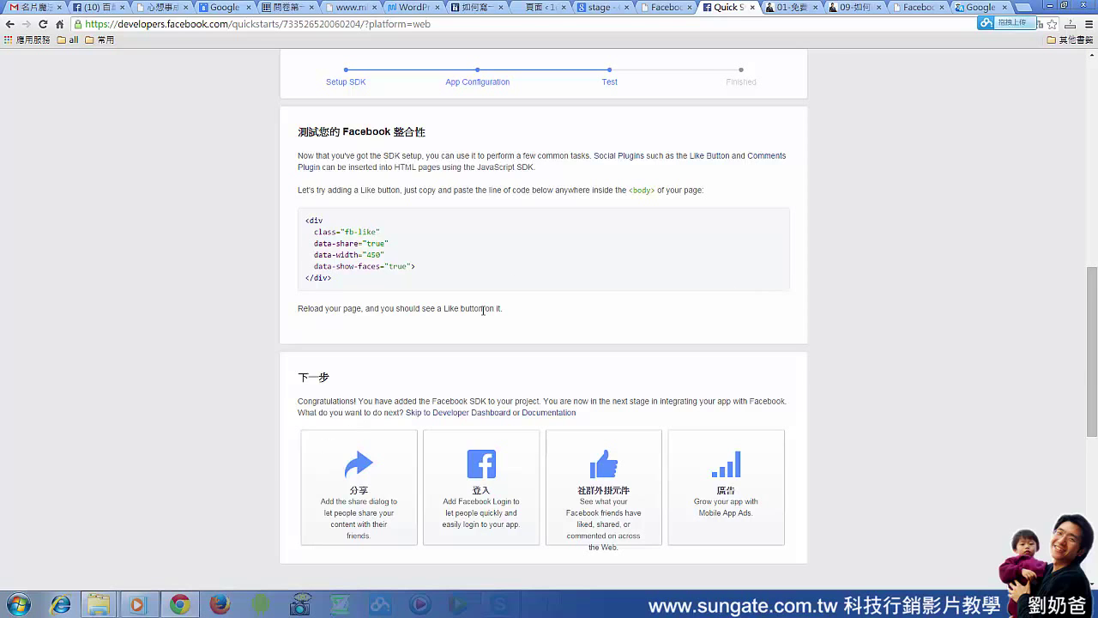
{"action": "scroll", "coordinate": [486, 311], "scroll_direction": "down", "scroll_amount": 2}
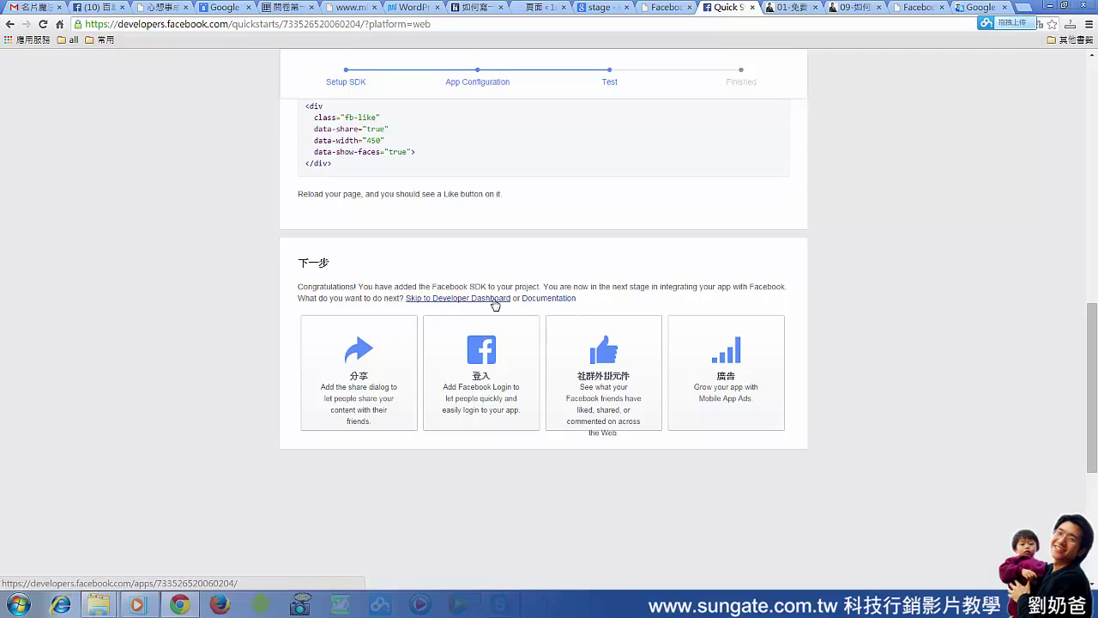
{"action": "left_click", "coordinate": [437, 300]}
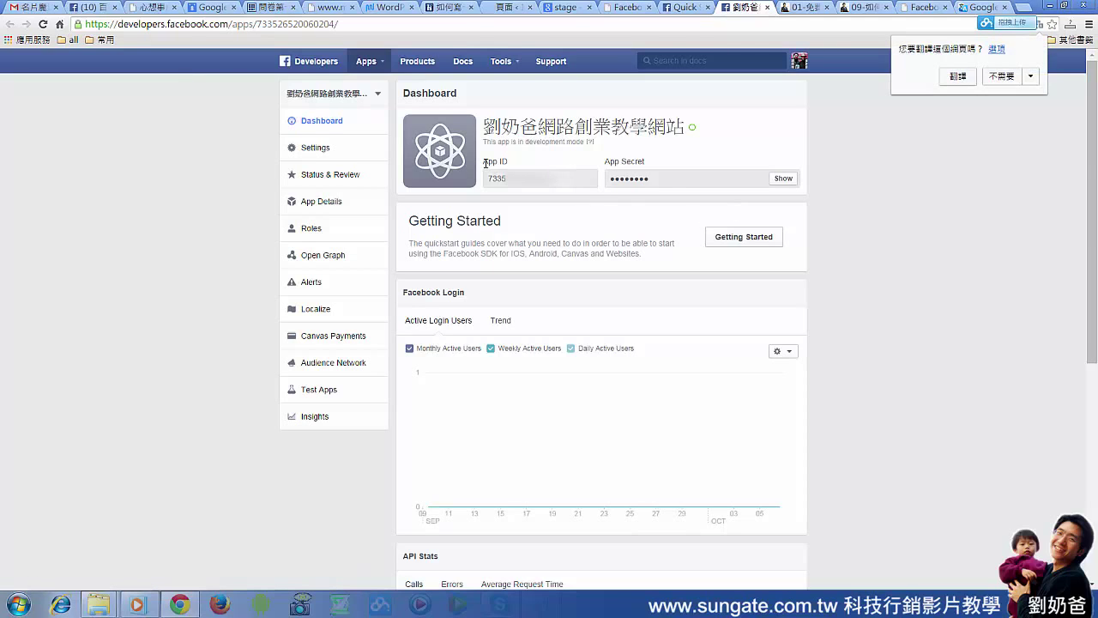
Copy the App ID value from the dashboard and return to the WordPress settings tab
{"action": "left_click_drag", "start_coordinate": [485, 163], "coordinate": [522, 163]}
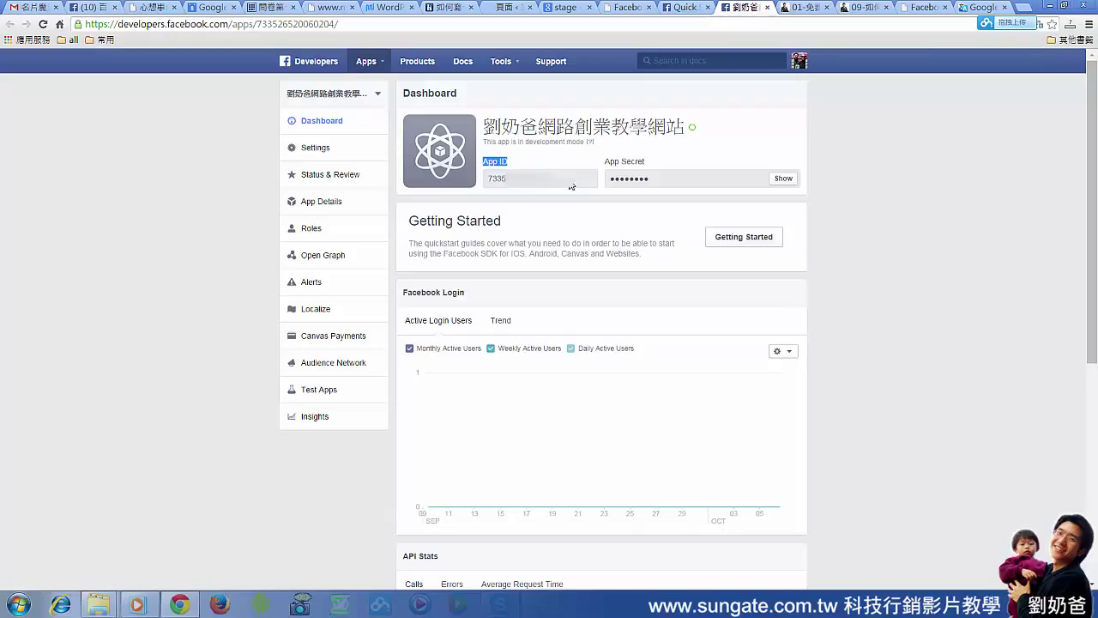
{"action": "left_click", "coordinate": [569, 184]}
{"action": "left_click_drag", "start_coordinate": [554, 180], "coordinate": [494, 181]}
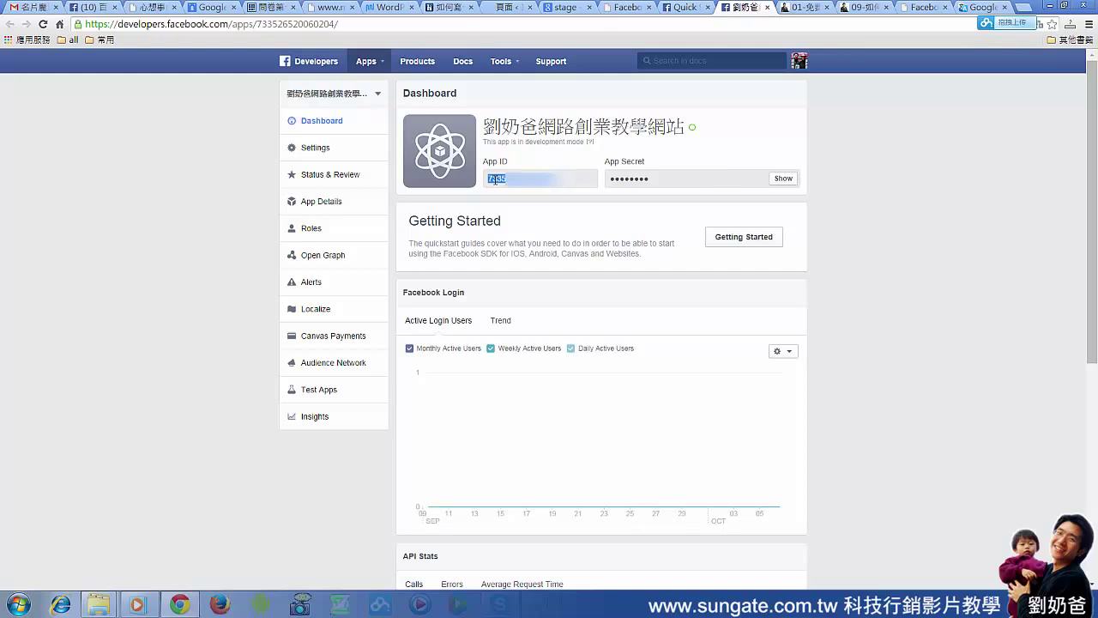
{"action": "right_click", "coordinate": [494, 180]}
{"action": "left_click", "coordinate": [507, 190]}
{"action": "key", "text": "ctrl+shift+Tab"}
{"action": "key", "text": "ctrl+shift+Tab"}
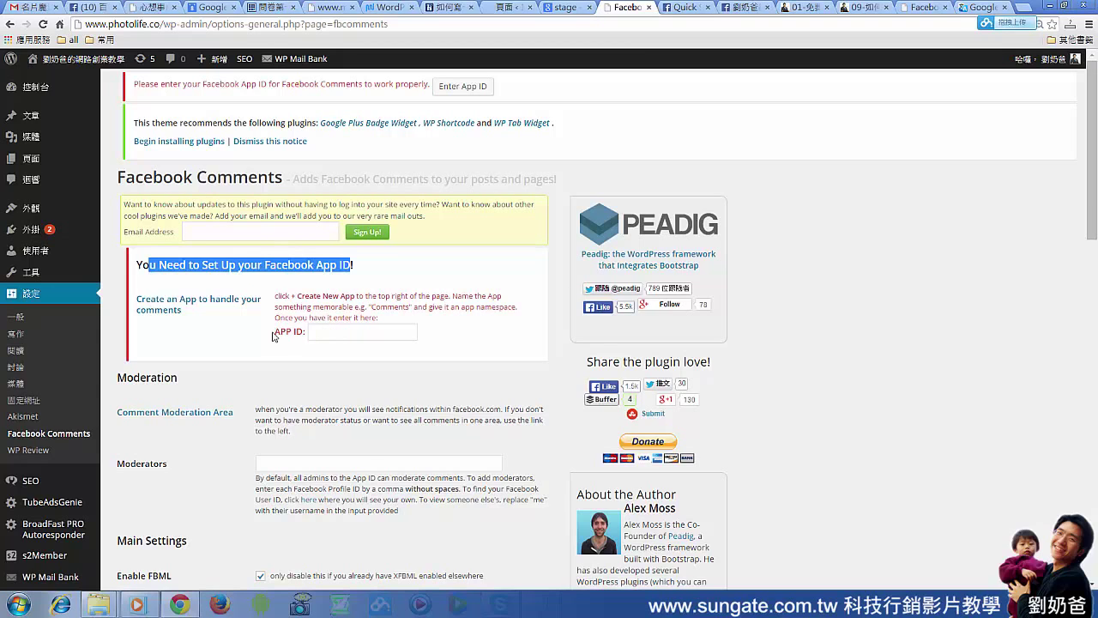
Paste the copied Facebook App ID into the APP ID field
{"action": "right_click", "coordinate": [321, 333]}
{"action": "left_click", "coordinate": [363, 413]}
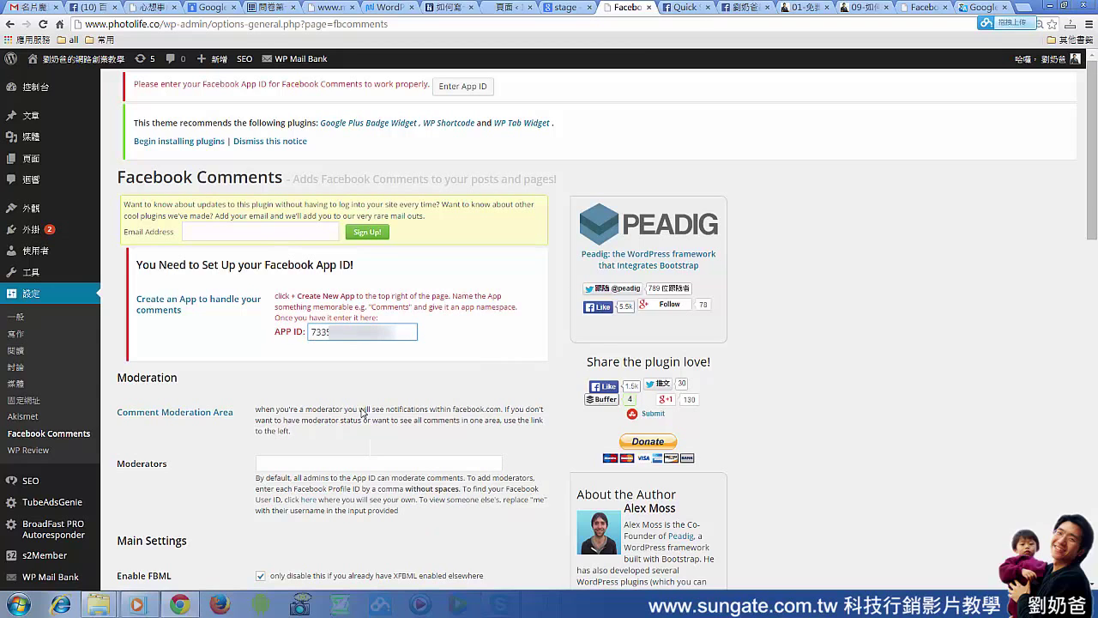
{"action": "left_click", "coordinate": [319, 464]}
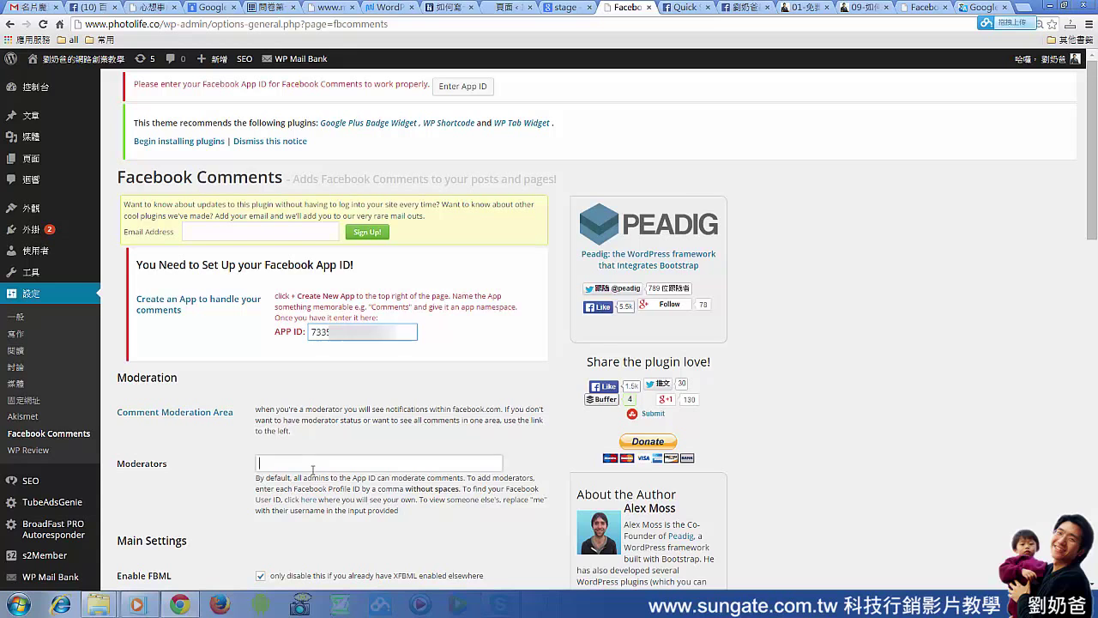
Set the comment box language to Traditional Chinese (Taiwan)
{"action": "scroll", "coordinate": [385, 368], "scroll_direction": "down", "scroll_amount": 6}
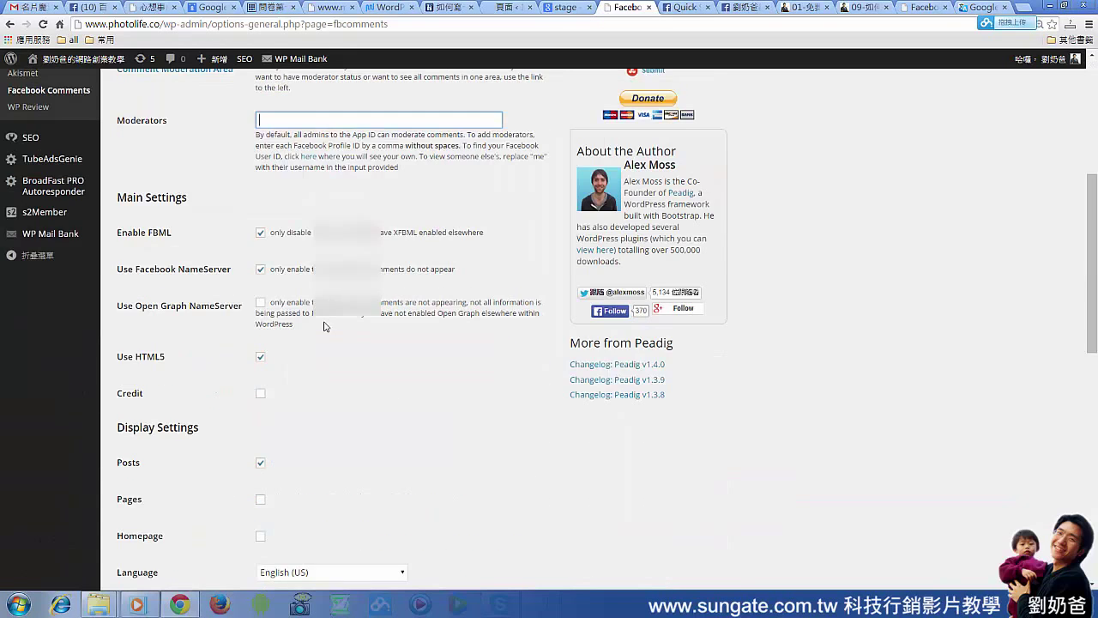
{"action": "scroll", "coordinate": [324, 326], "scroll_direction": "down", "scroll_amount": 1}
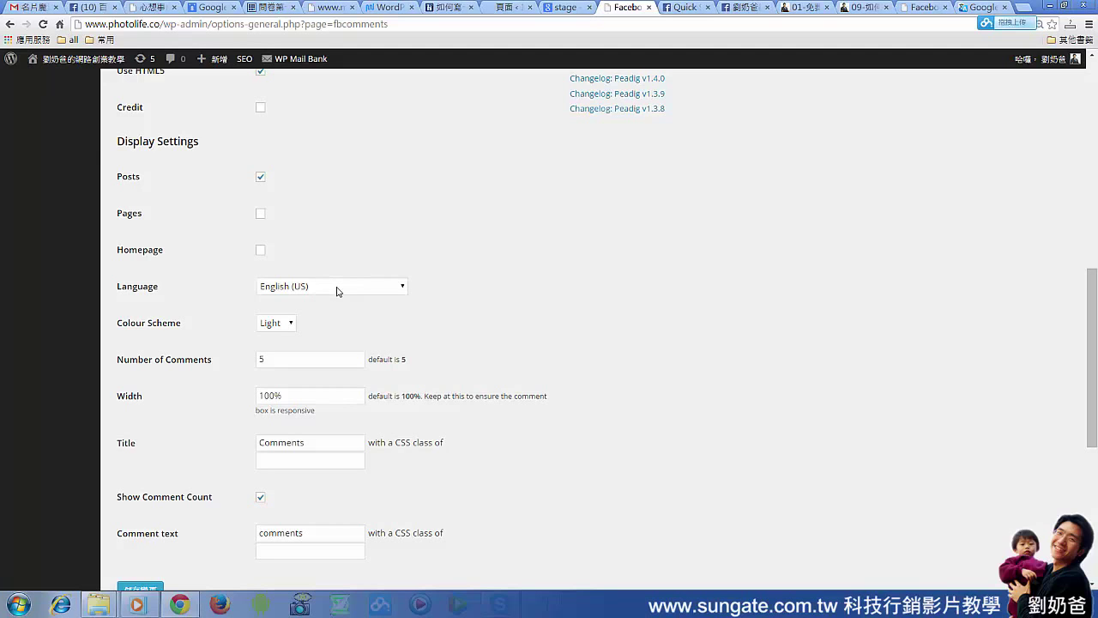
{"action": "left_click", "coordinate": [367, 288]}
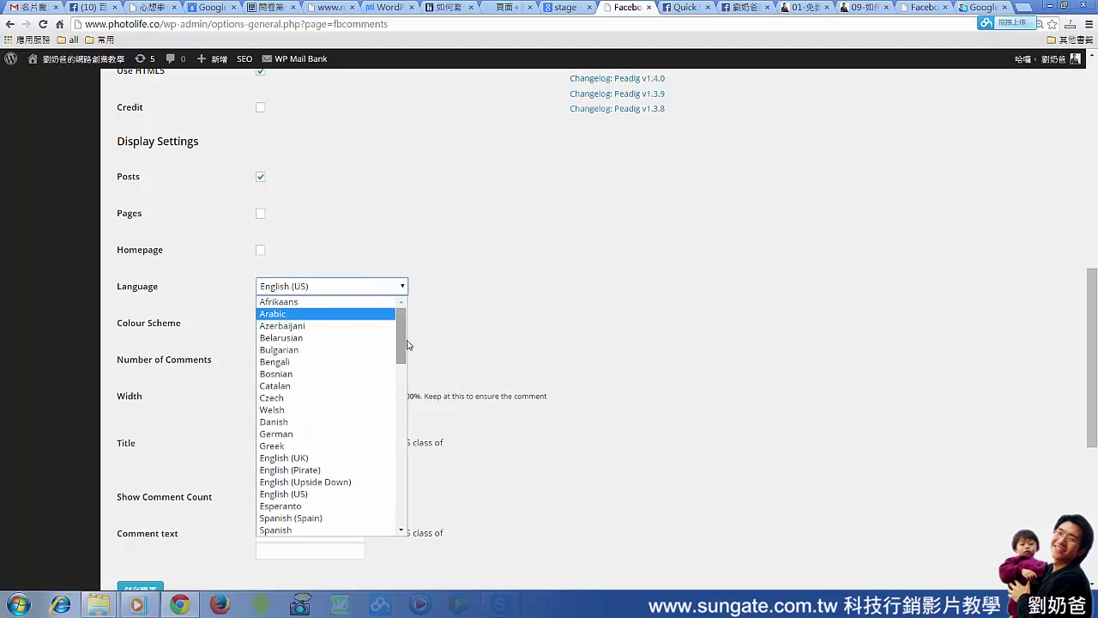
{"action": "left_click_drag", "start_coordinate": [408, 345], "coordinate": [412, 532]}
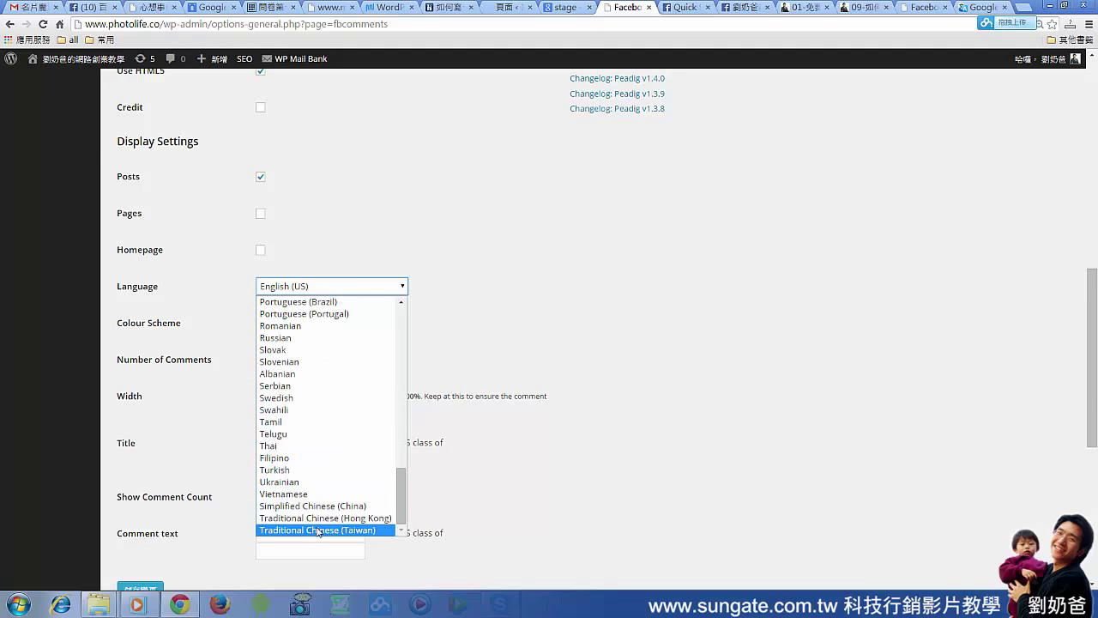
{"action": "left_click", "coordinate": [364, 530]}
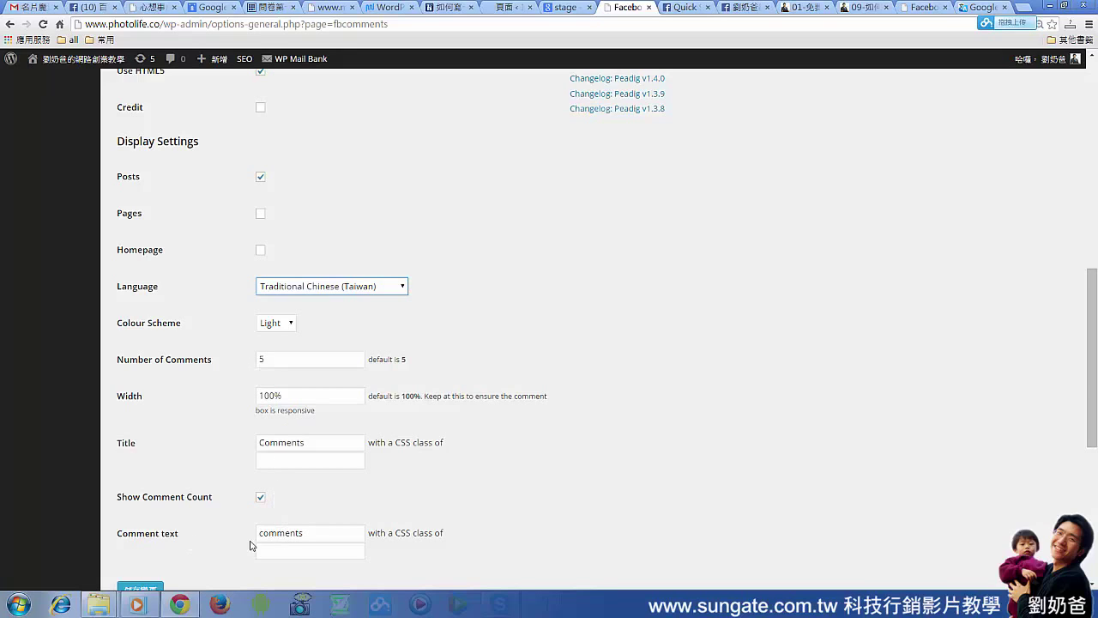
Replace the Title 'Comments' with 'Facebook留言'
{"action": "left_click_drag", "start_coordinate": [316, 446], "coordinate": [214, 447]}
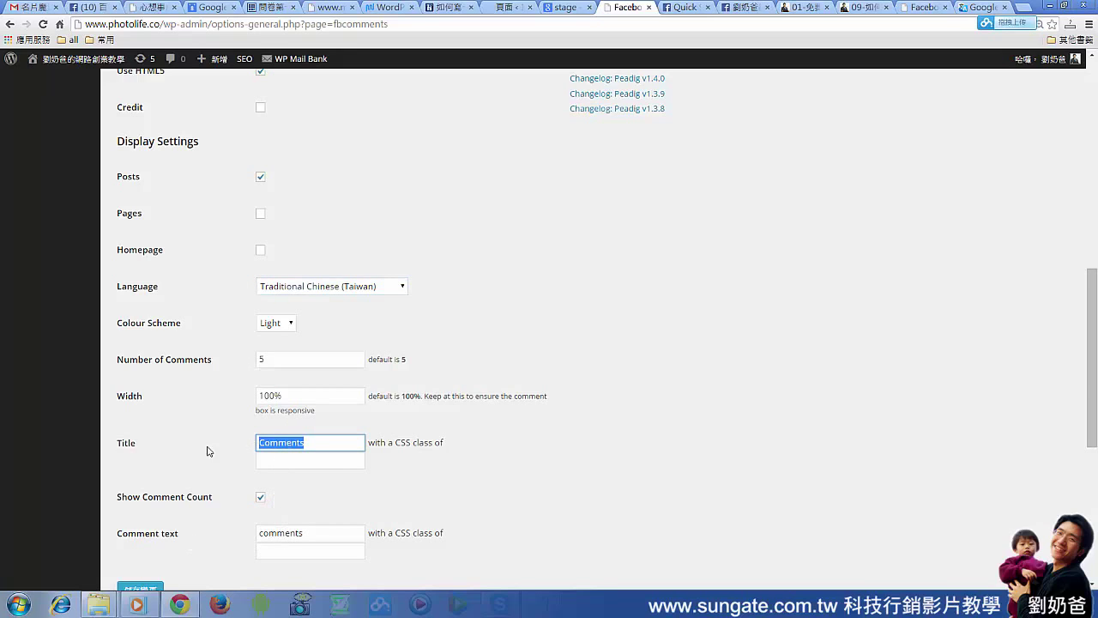
{"action": "left_click_drag", "start_coordinate": [140, 446], "coordinate": [121, 450]}
{"action": "left_click_drag", "start_coordinate": [315, 446], "coordinate": [232, 447]}
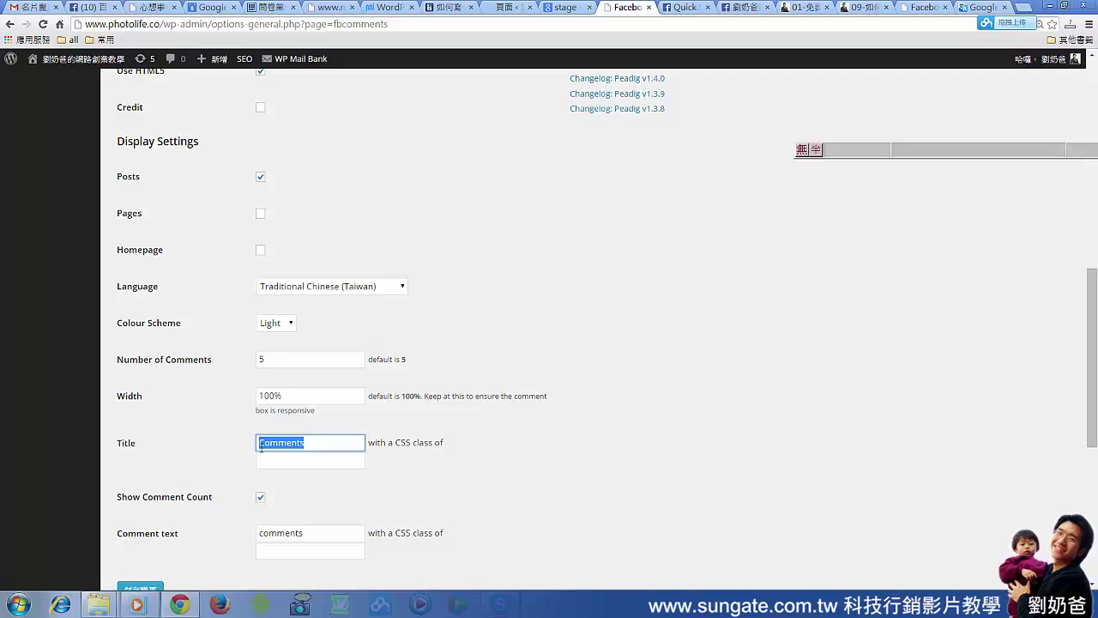
{"action": "type", "text": "Face"}
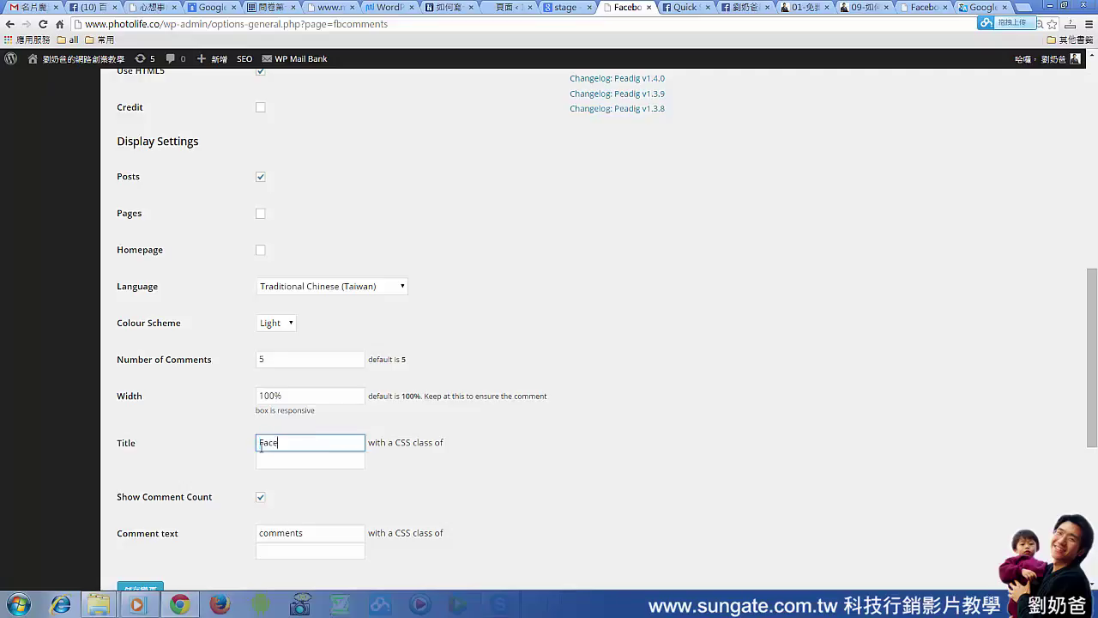
{"action": "type", "text": "book"}
{"action": "key", "text": "ctrl+space"}
{"action": "type", "text": "劉"}
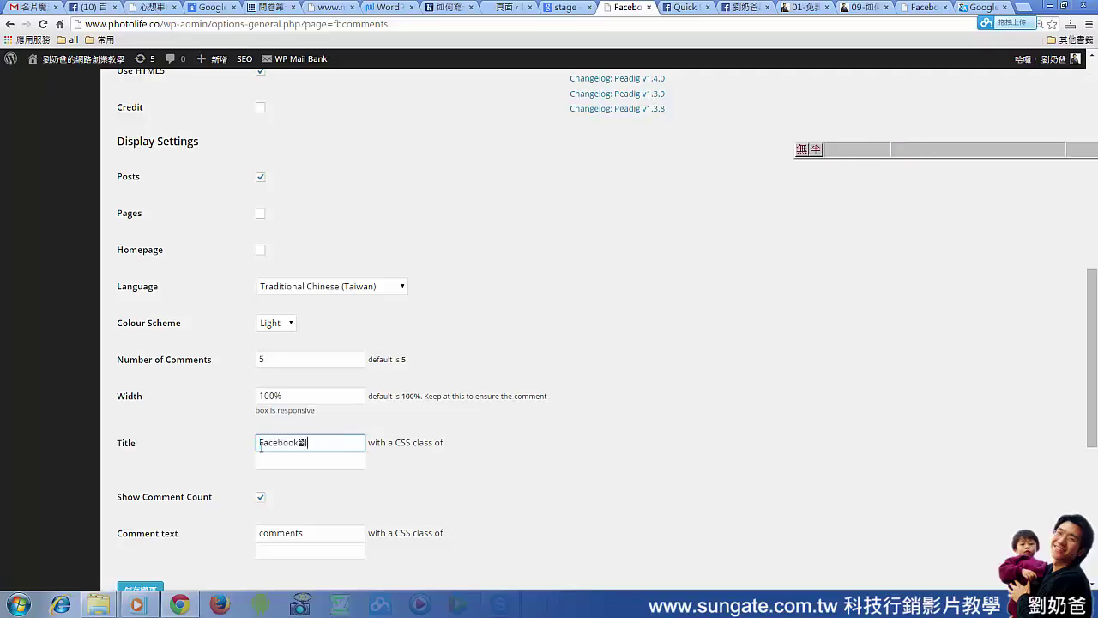
{"action": "type", "text": "留言"}
{"action": "key", "text": "BackSpace"}
{"action": "type", "text": "言"}
Replace the comment text 'comments' with '則留言'
{"action": "left_click_drag", "start_coordinate": [307, 532], "coordinate": [252, 544]}
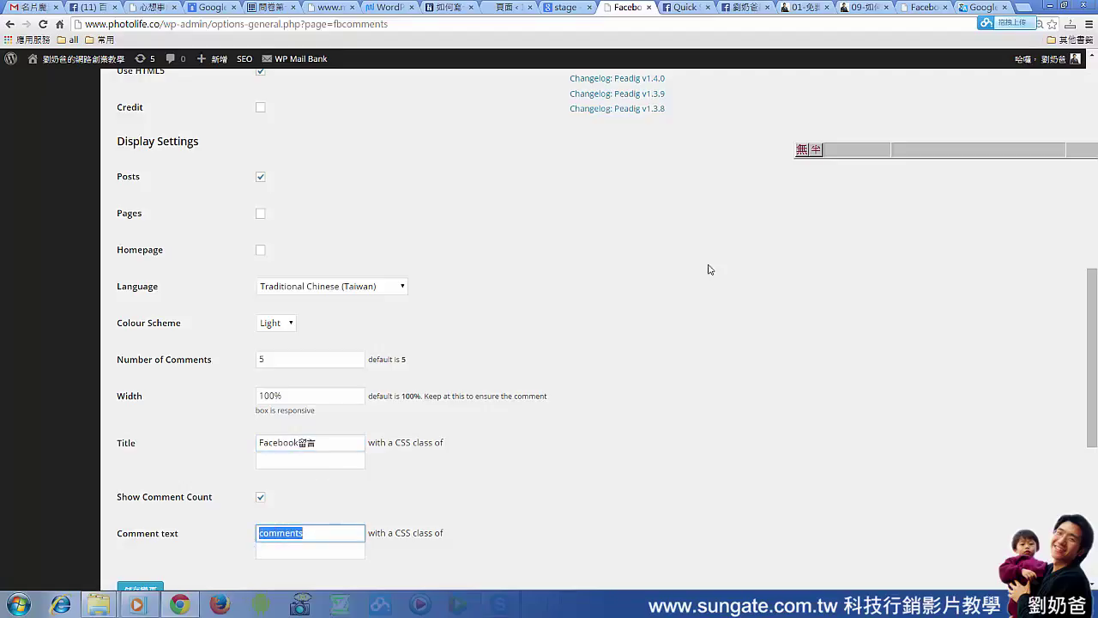
{"action": "type", "text": "則留言"}
{"action": "left_click", "coordinate": [506, 528]}
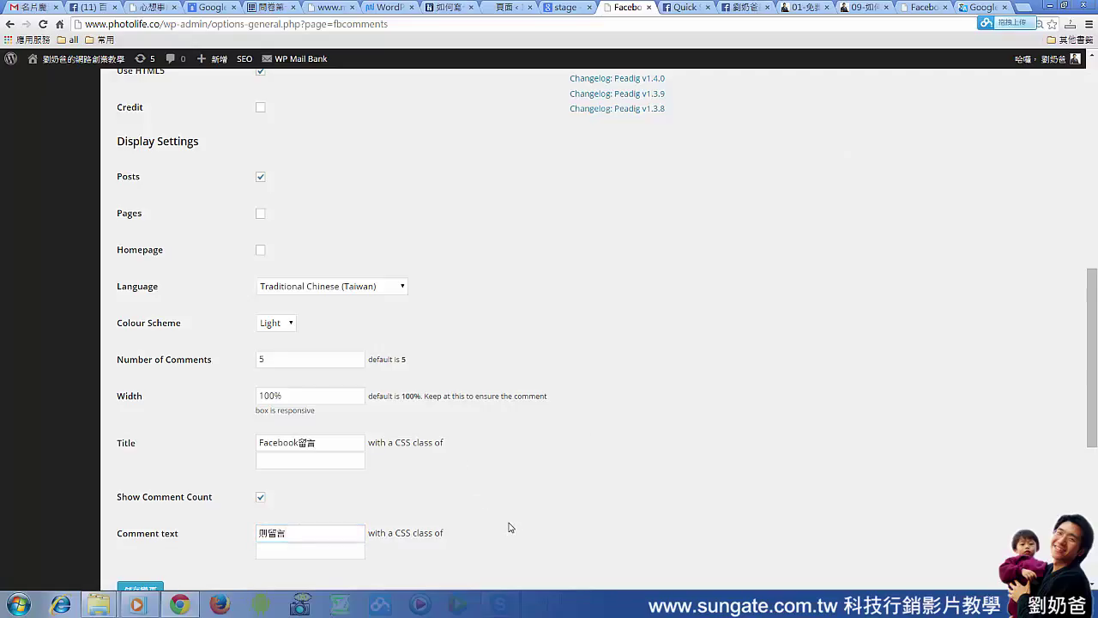
{"action": "scroll", "coordinate": [509, 527], "scroll_direction": "down", "scroll_amount": 1}
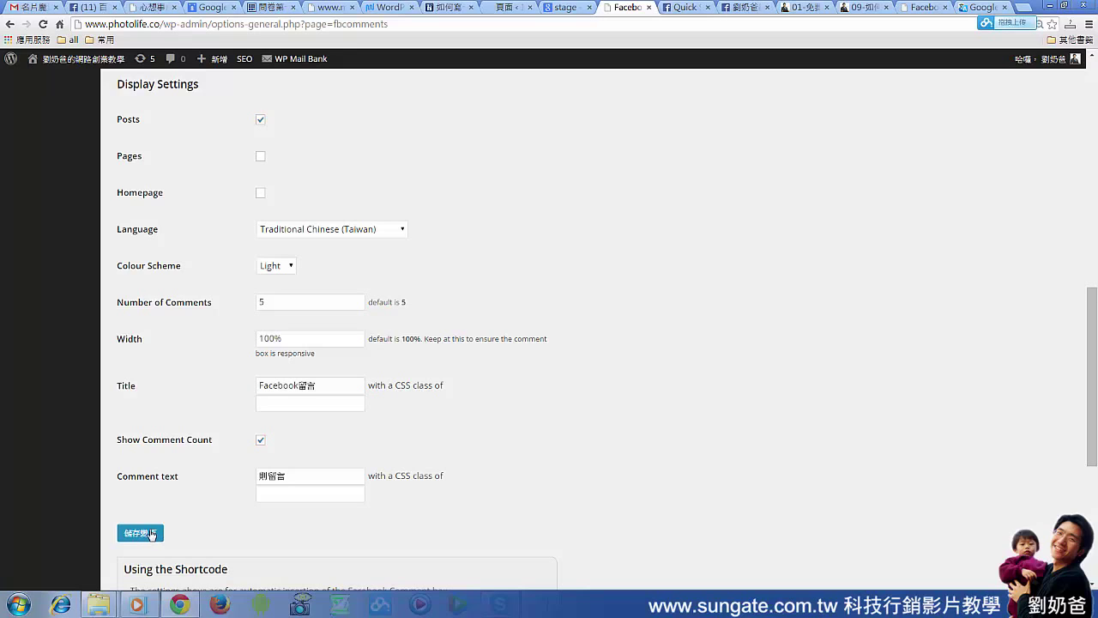
Open the live site's post to look for the comment box
{"action": "mouse_move", "coordinate": [58, 73]}
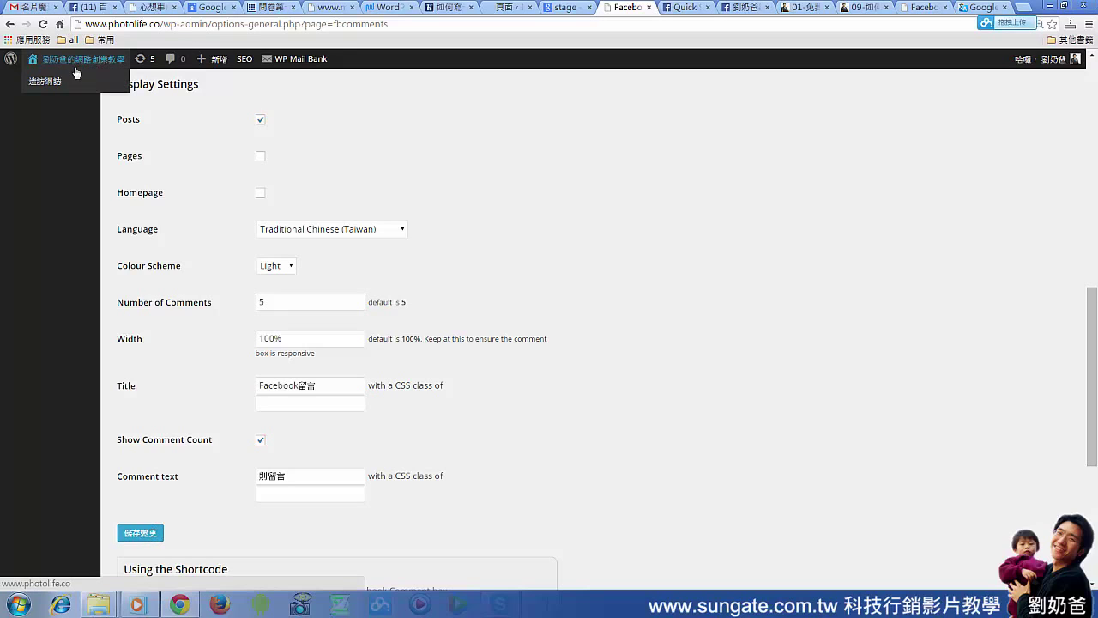
{"action": "left_click", "coordinate": [45, 81]}
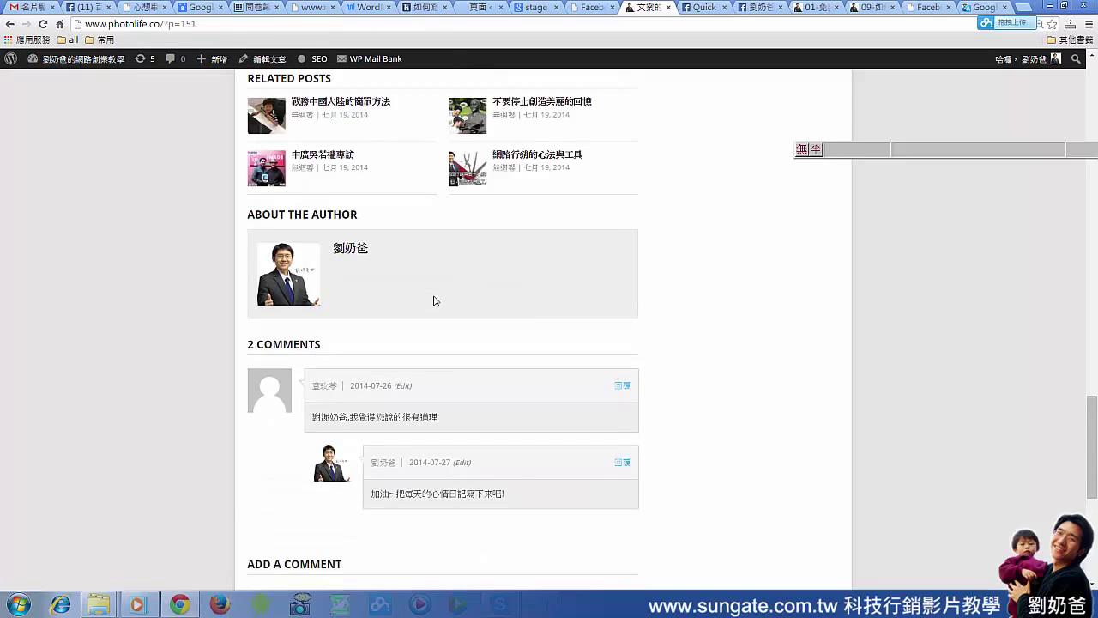
{"action": "scroll", "coordinate": [433, 300], "scroll_direction": "down", "scroll_amount": 3}
{"action": "left_click", "coordinate": [427, 426]}
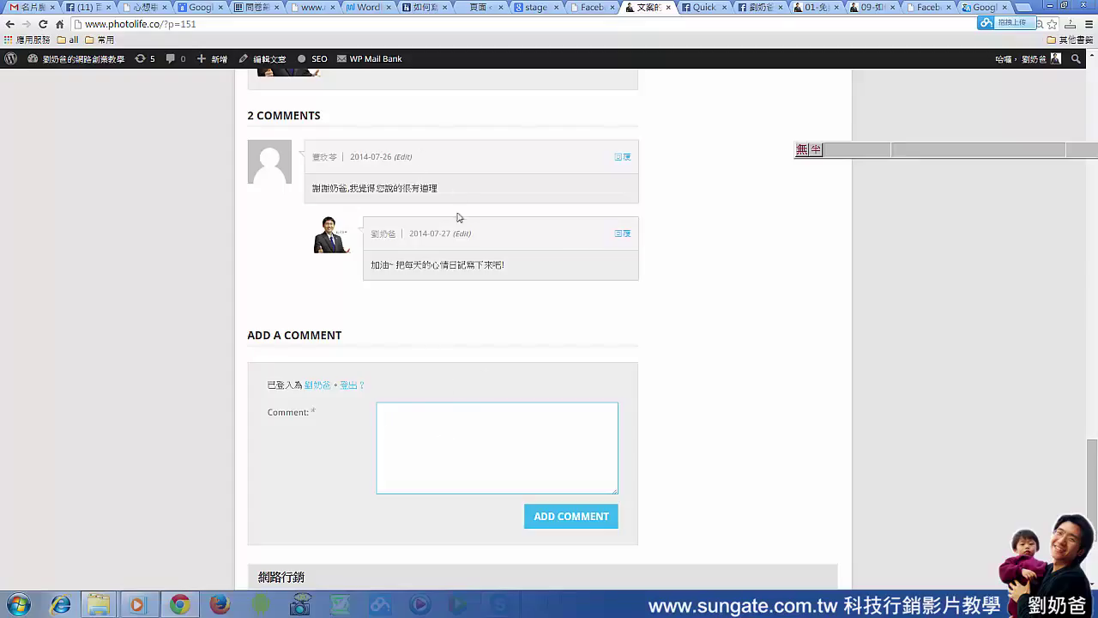
{"action": "left_click_drag", "start_coordinate": [362, 189], "coordinate": [322, 189]}
{"action": "left_click", "coordinate": [400, 384]}
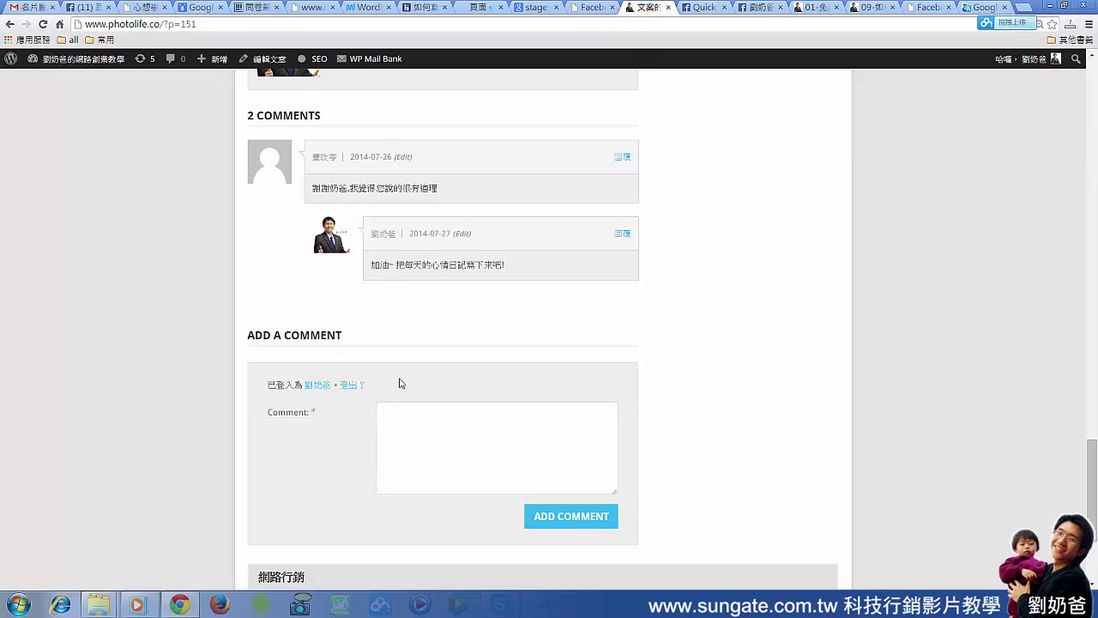
Save the Facebook Comments settings with 儲存變更, then check the post's new Facebook comment box
{"action": "left_click", "coordinate": [593, 9]}
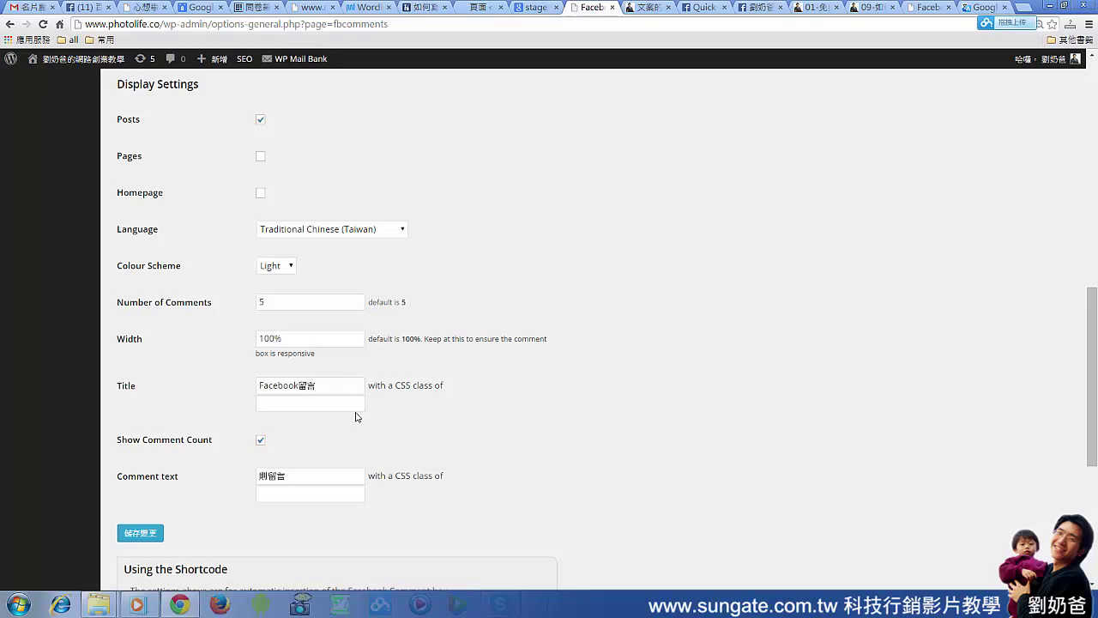
{"action": "double_click", "coordinate": [326, 387]}
{"action": "left_click", "coordinate": [146, 536]}
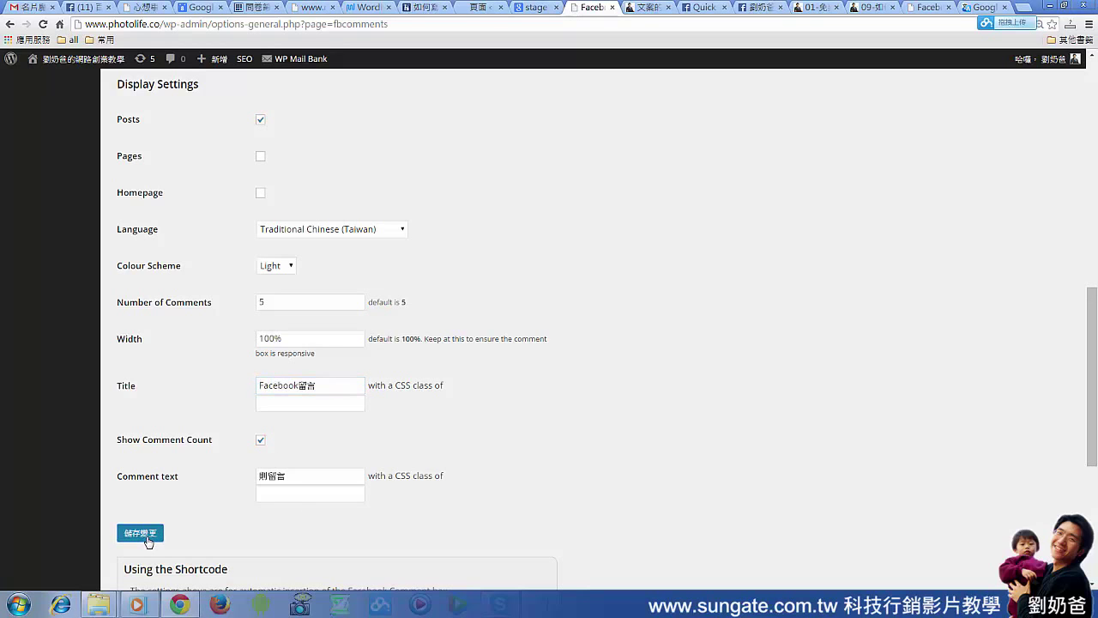
{"action": "key", "text": "ctrl+Tab"}
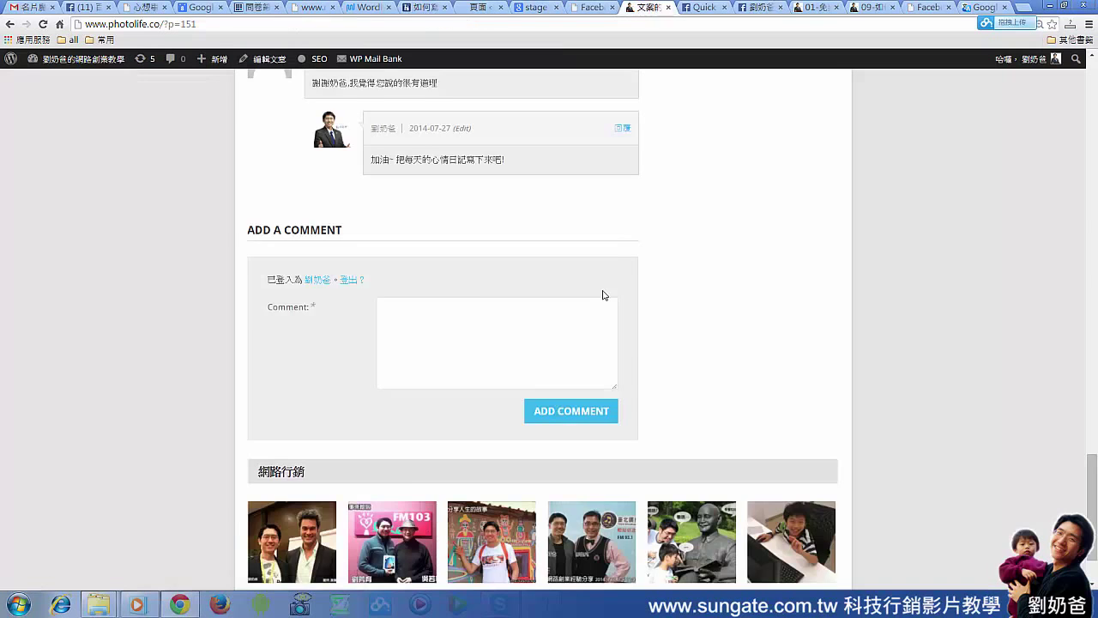
{"action": "scroll", "coordinate": [632, 310], "scroll_direction": "up", "scroll_amount": 5}
{"action": "scroll", "coordinate": [633, 311], "scroll_direction": "up", "scroll_amount": 4}
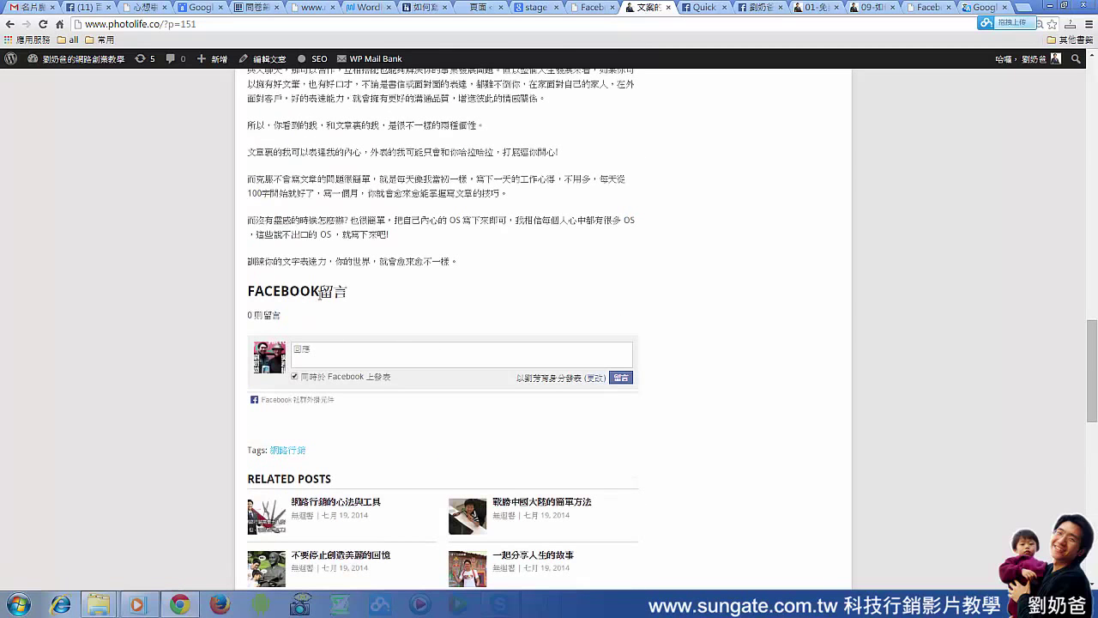
{"action": "left_click", "coordinate": [324, 357]}
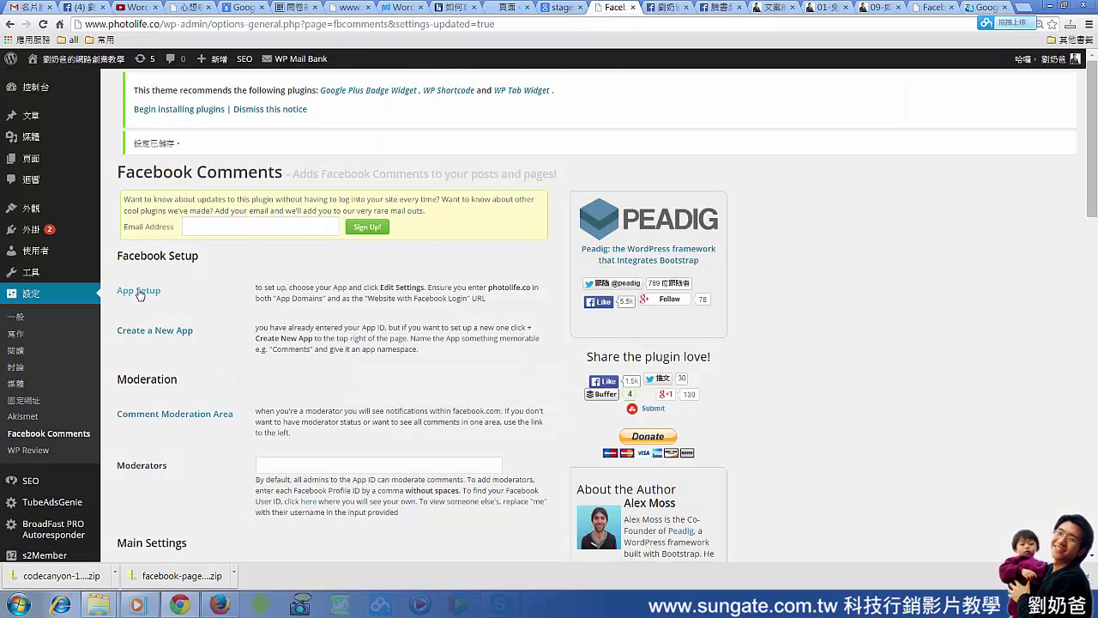
Switch to the Facebook Developers tab showing the app's Status & Review page
{"action": "left_click", "coordinate": [667, 6]}
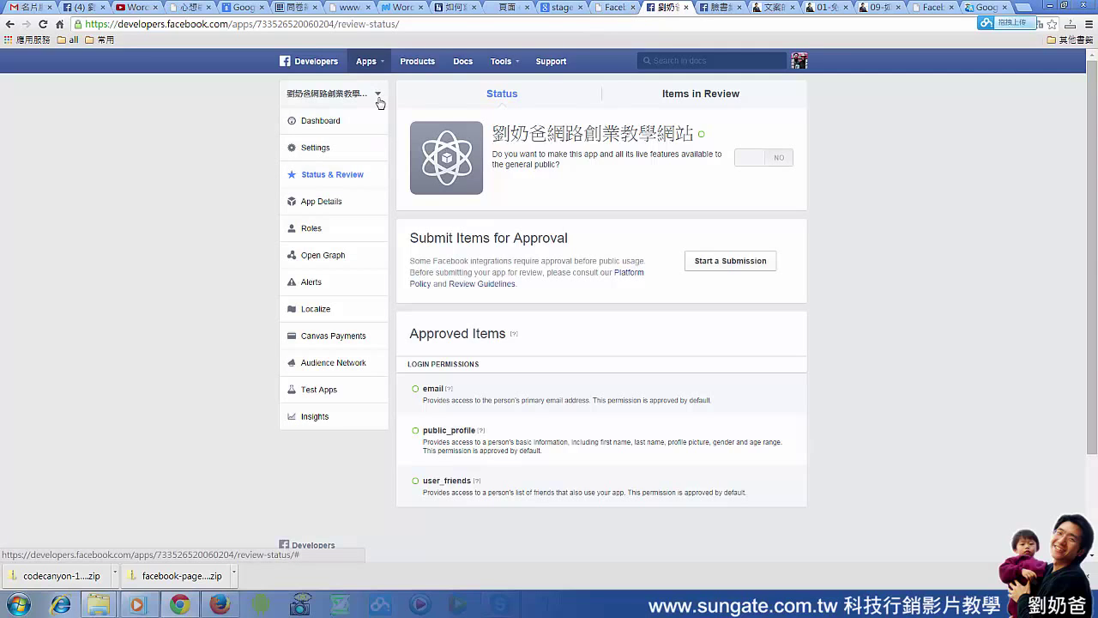
{"action": "left_click", "coordinate": [317, 124]}
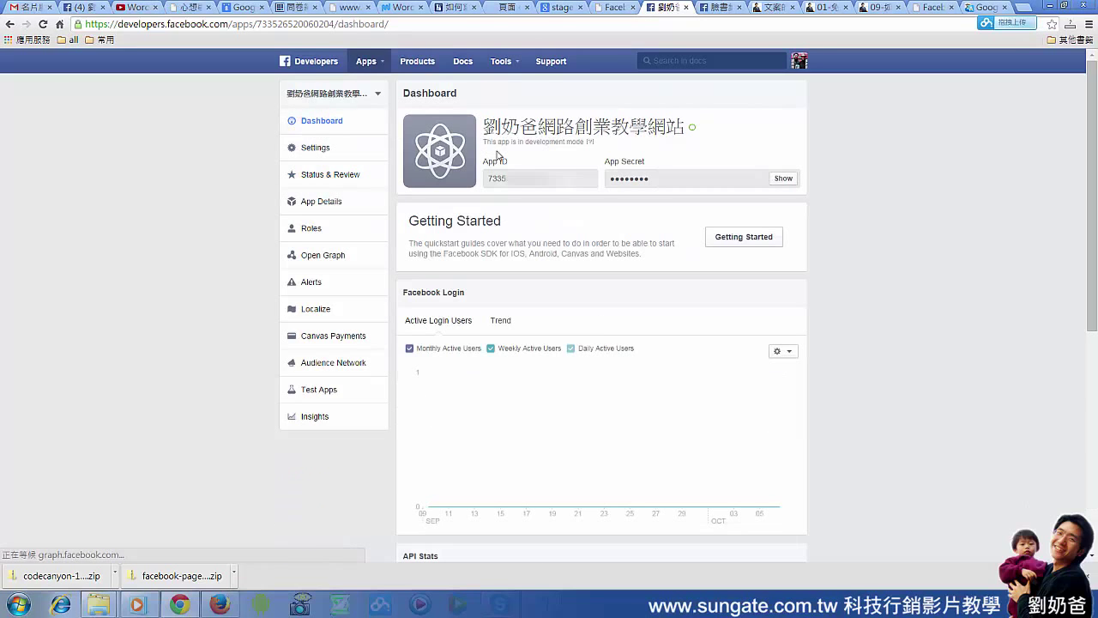
{"action": "double_click", "coordinate": [486, 178]}
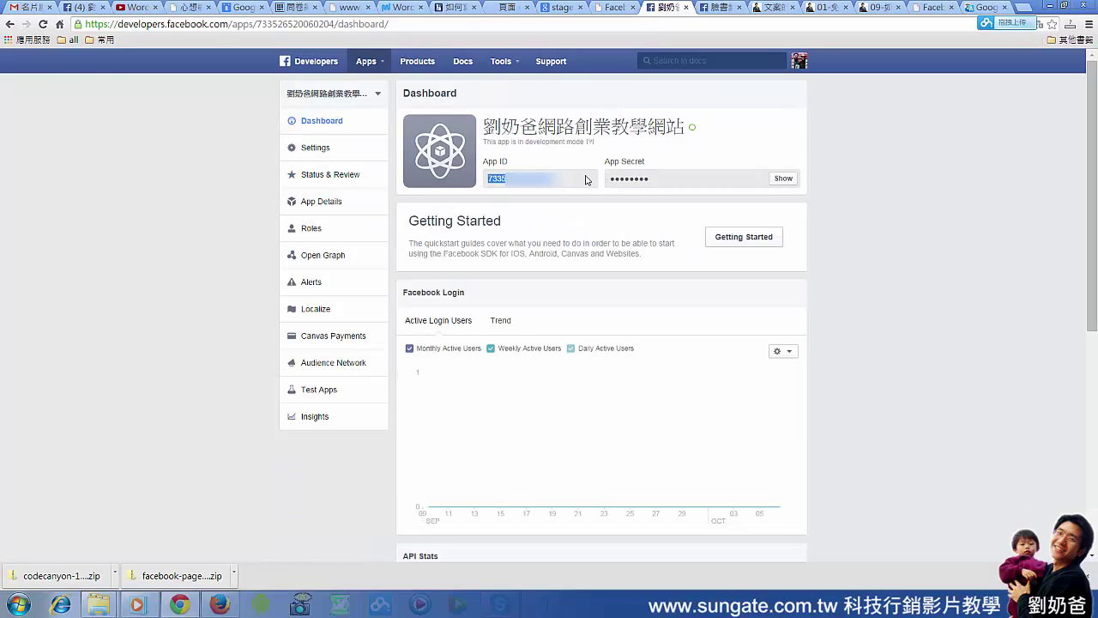
{"action": "left_click", "coordinate": [314, 177]}
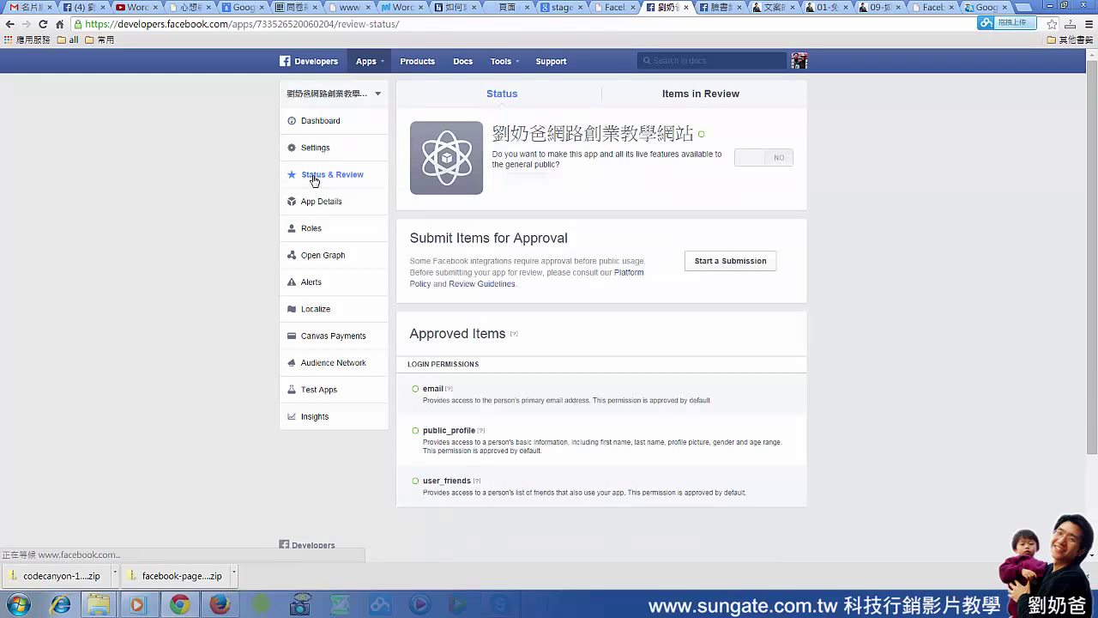
{"action": "mouse_move", "coordinate": [736, 164]}
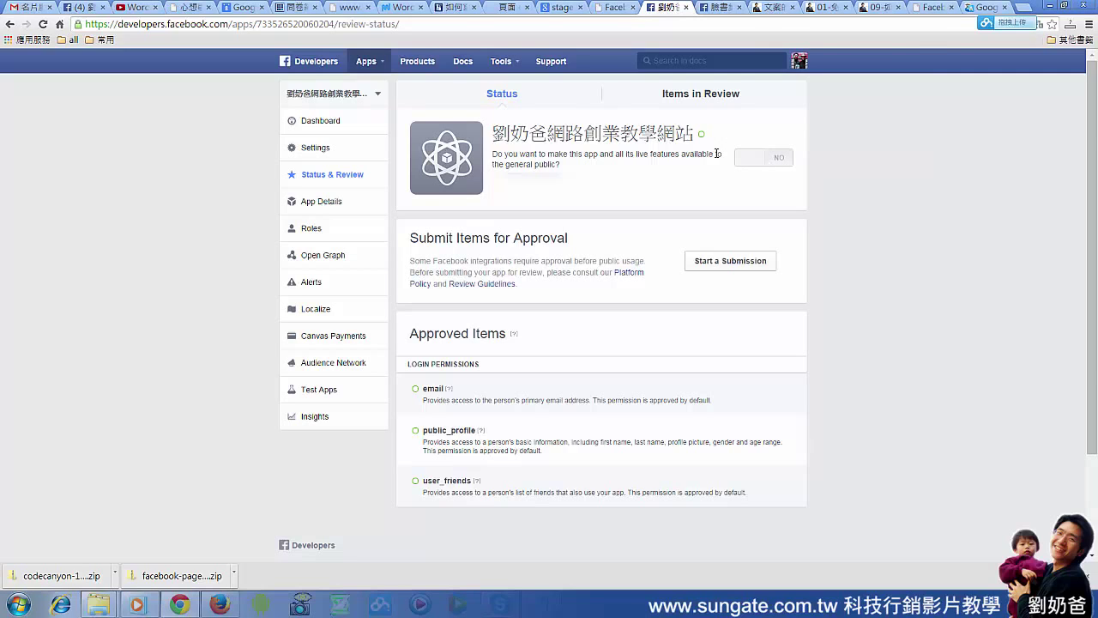
Open the app's Basic settings and enter the contact email address
{"action": "mouse_move", "coordinate": [701, 137]}
{"action": "left_click", "coordinate": [315, 149]}
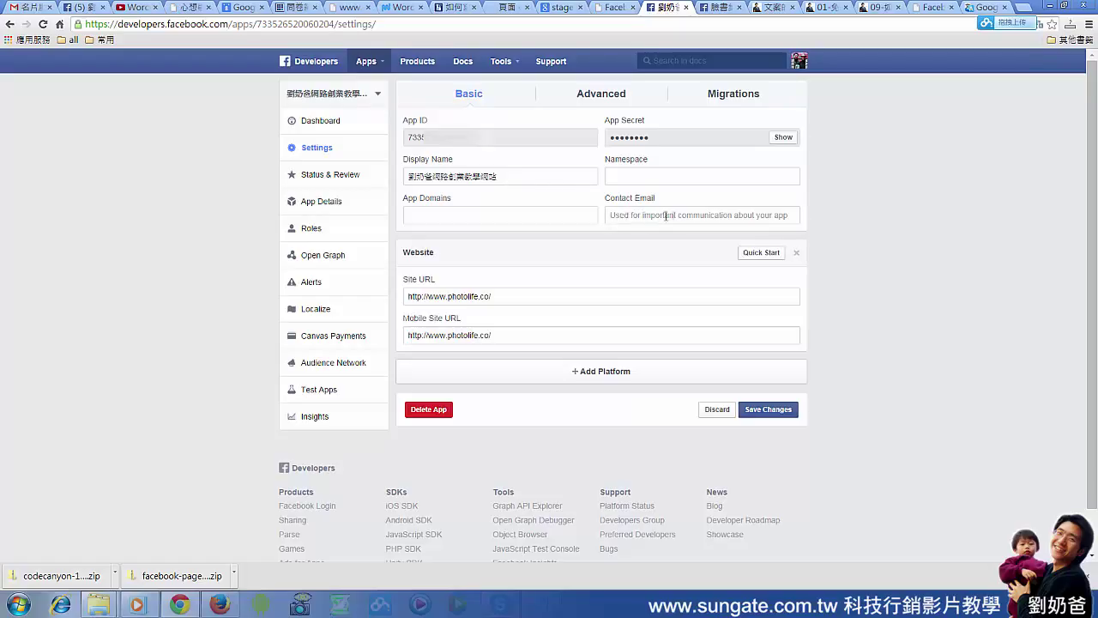
{"action": "left_click", "coordinate": [782, 215]}
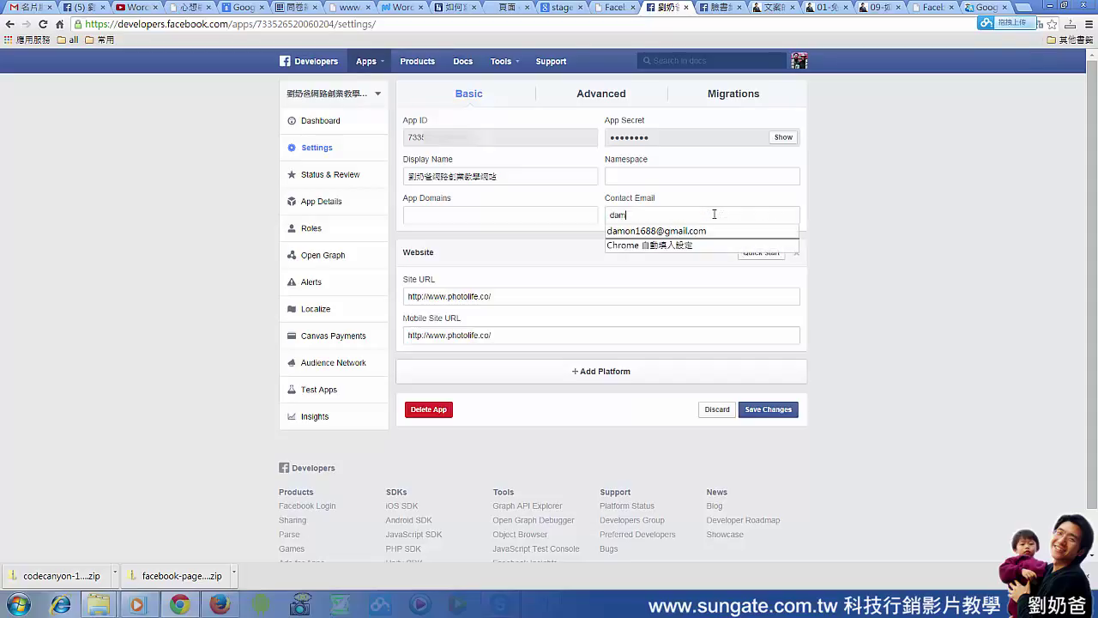
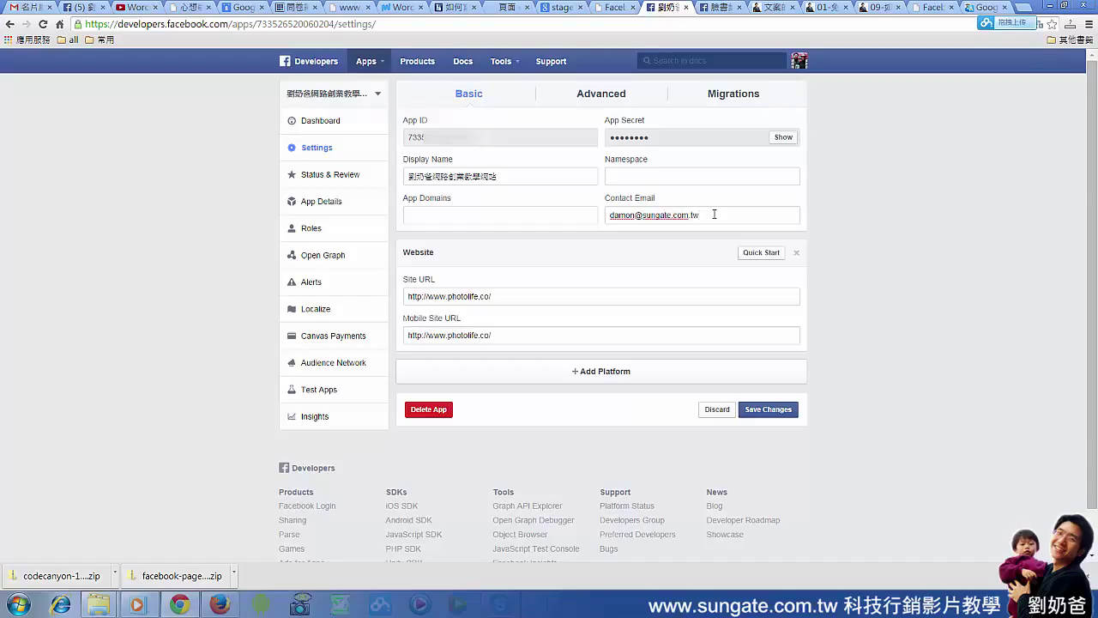
{"action": "left_click", "coordinate": [425, 215]}
{"action": "type", "text": "w"}
{"action": "key", "text": "BackSpace"}
{"action": "type", "text": "www.photolife.co"}
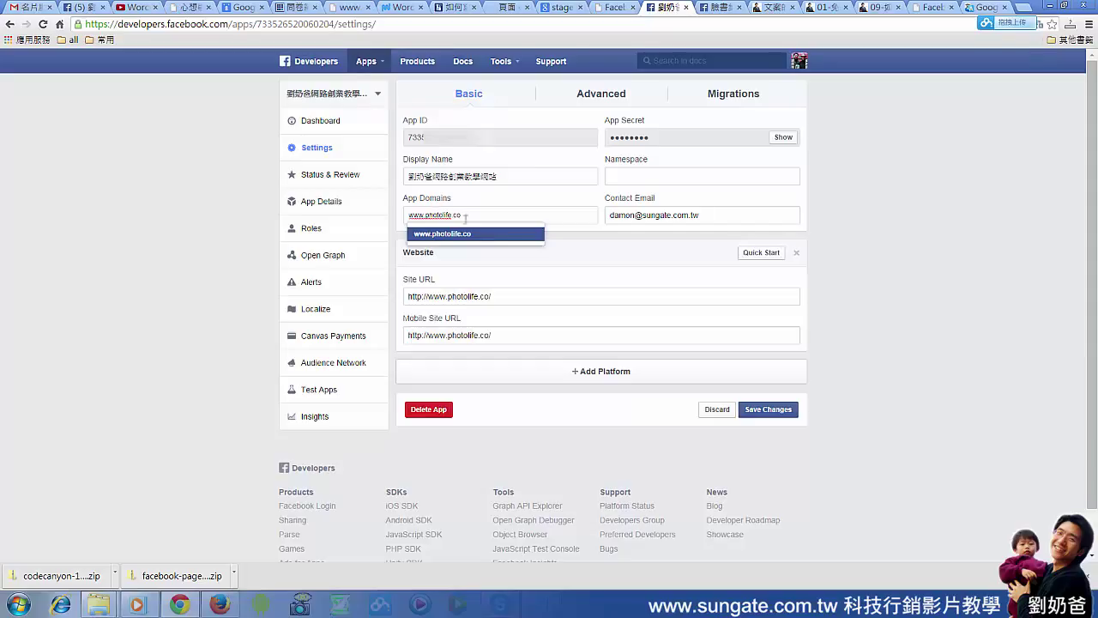
{"action": "key", "text": "Return"}
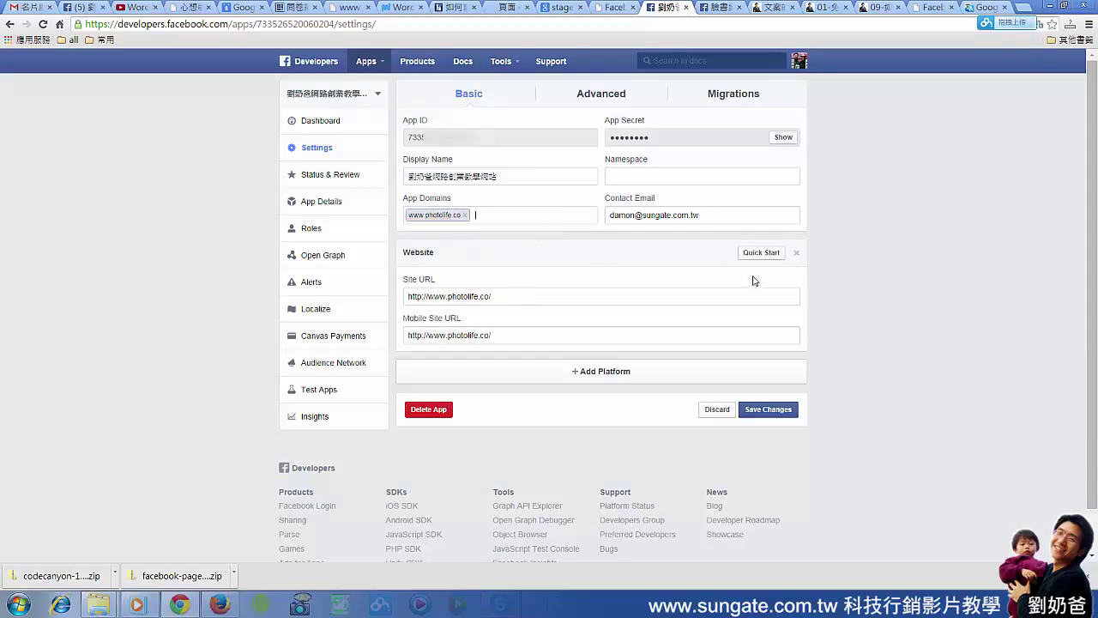
{"action": "left_click", "coordinate": [758, 412]}
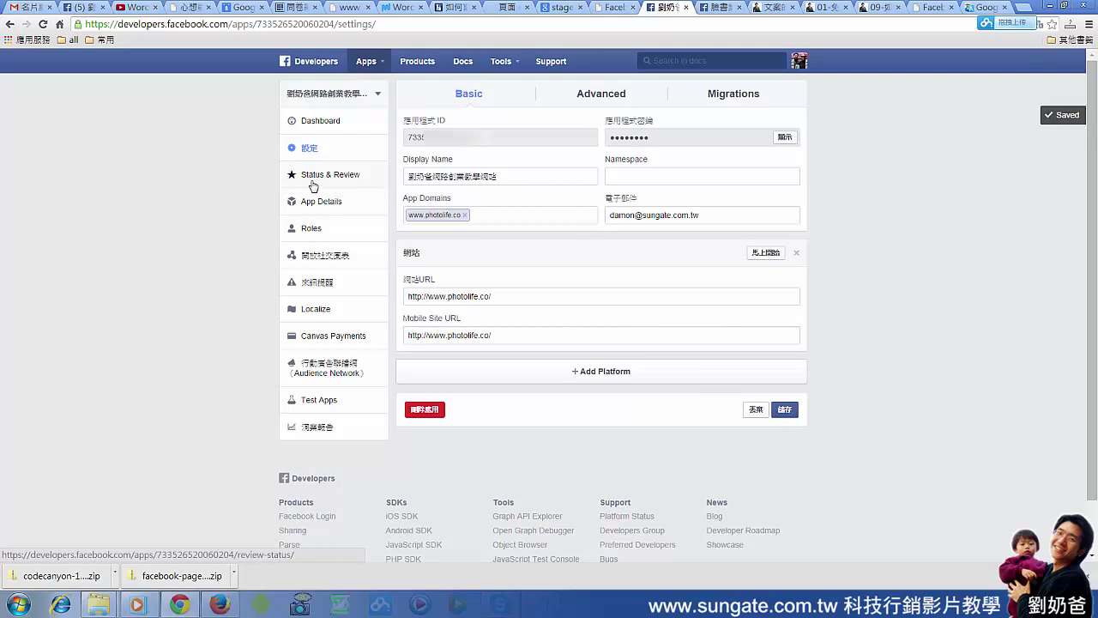
On Status & Review, switch the app to public (YES) and confirm in the Make App Public dialog
{"action": "left_click", "coordinate": [314, 175]}
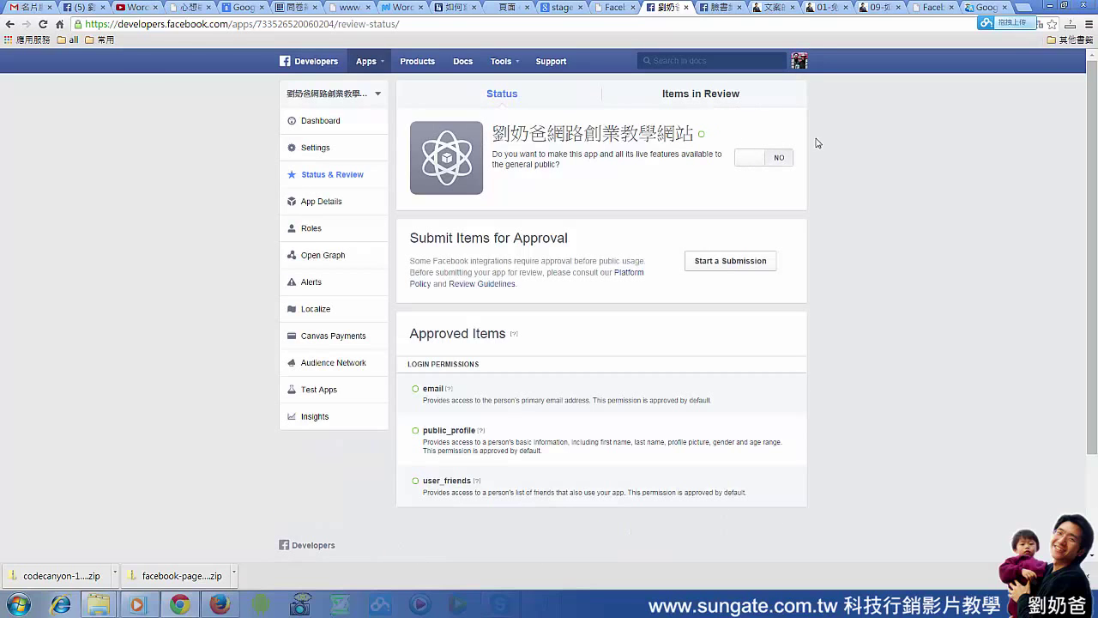
{"action": "left_click", "coordinate": [758, 162]}
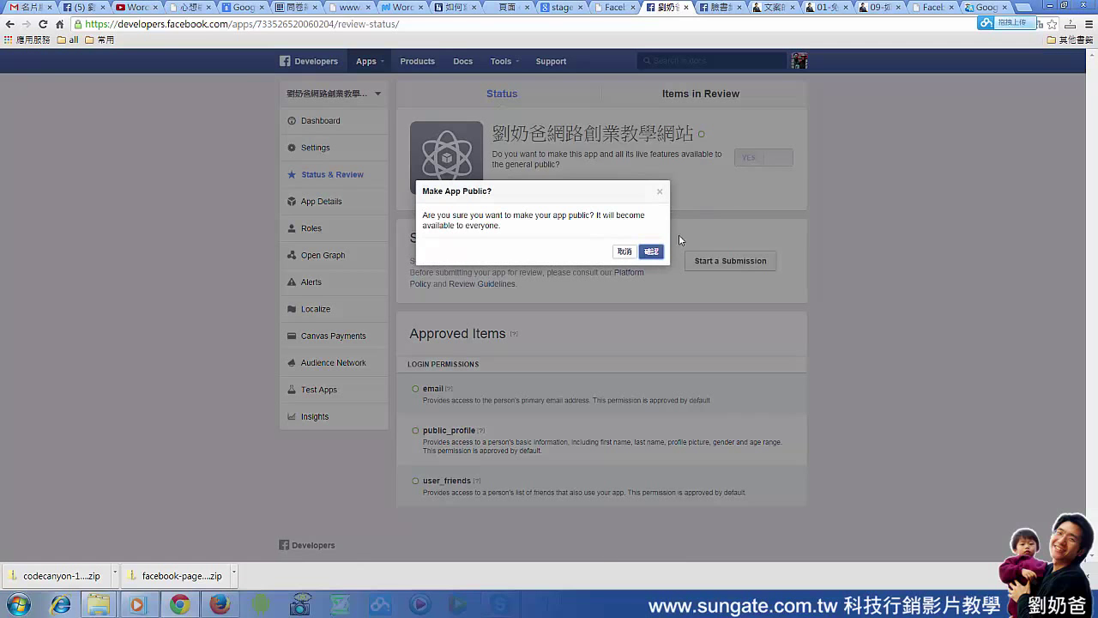
{"action": "left_click", "coordinate": [651, 251]}
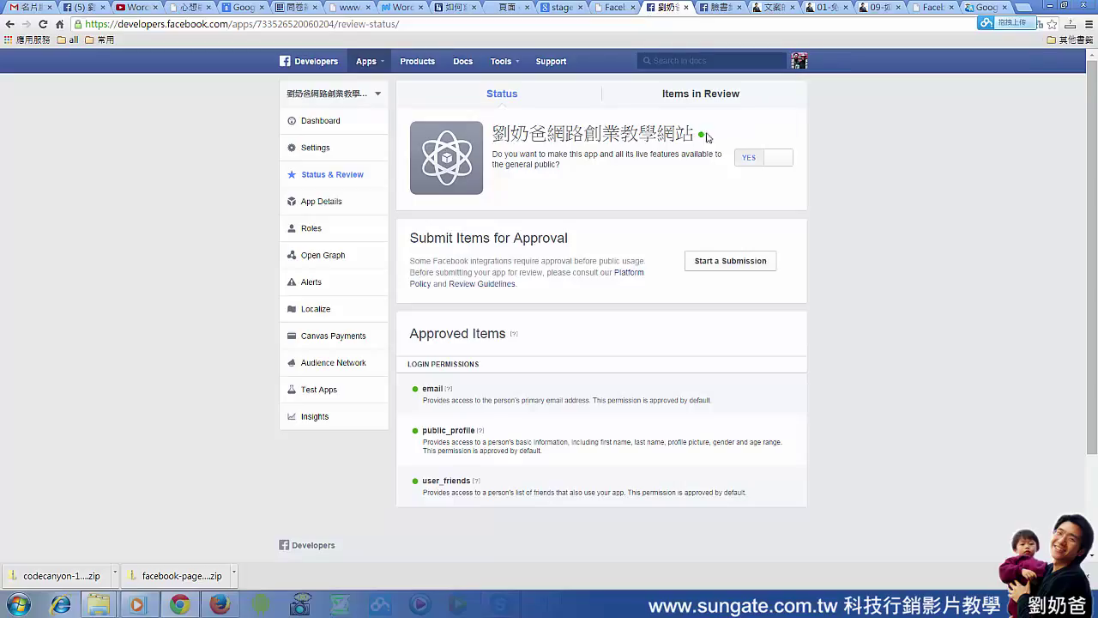
{"action": "mouse_move", "coordinate": [703, 140]}
Post the comment 'test' through the blog article's Facebook comment box
{"action": "left_click", "coordinate": [625, 13]}
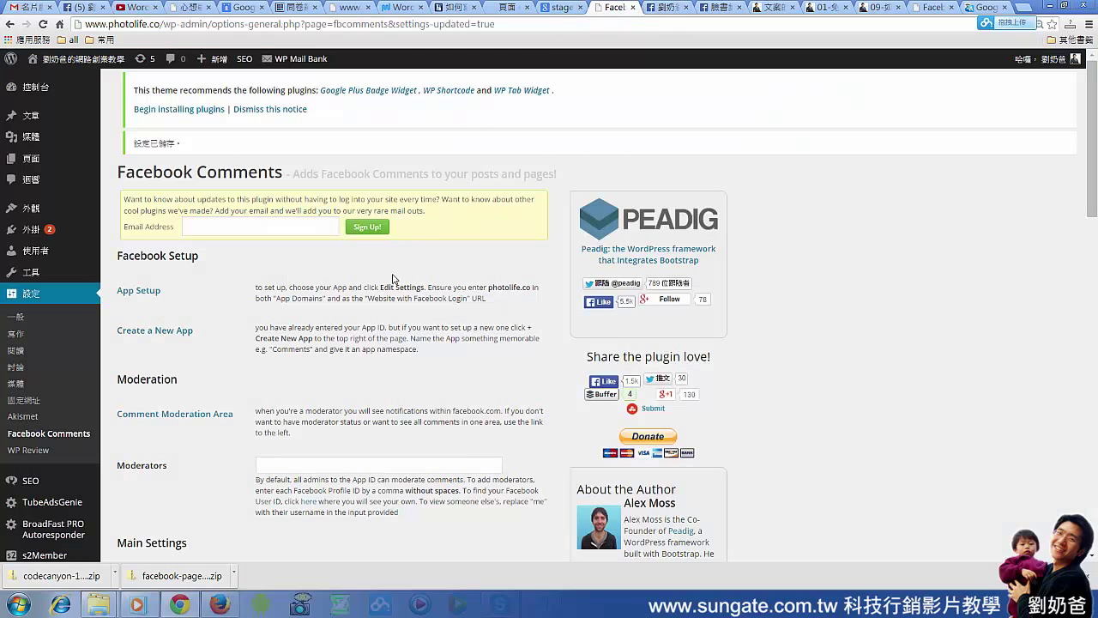
{"action": "left_click", "coordinate": [772, 8]}
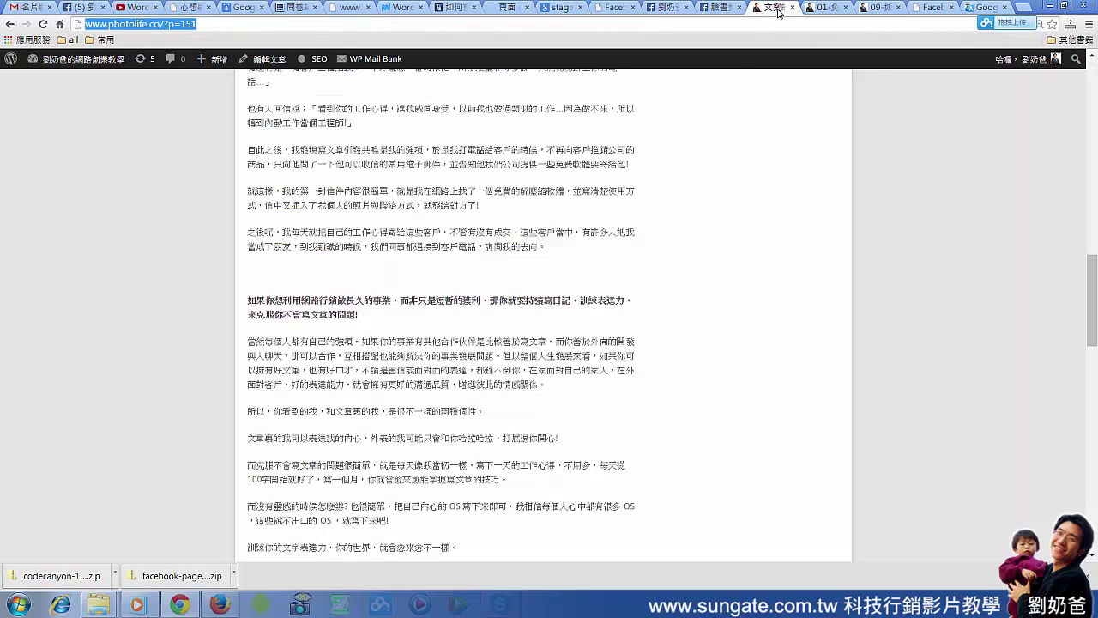
{"action": "scroll", "coordinate": [601, 314], "scroll_direction": "down", "scroll_amount": 6}
{"action": "scroll", "coordinate": [589, 300], "scroll_direction": "up", "scroll_amount": 1}
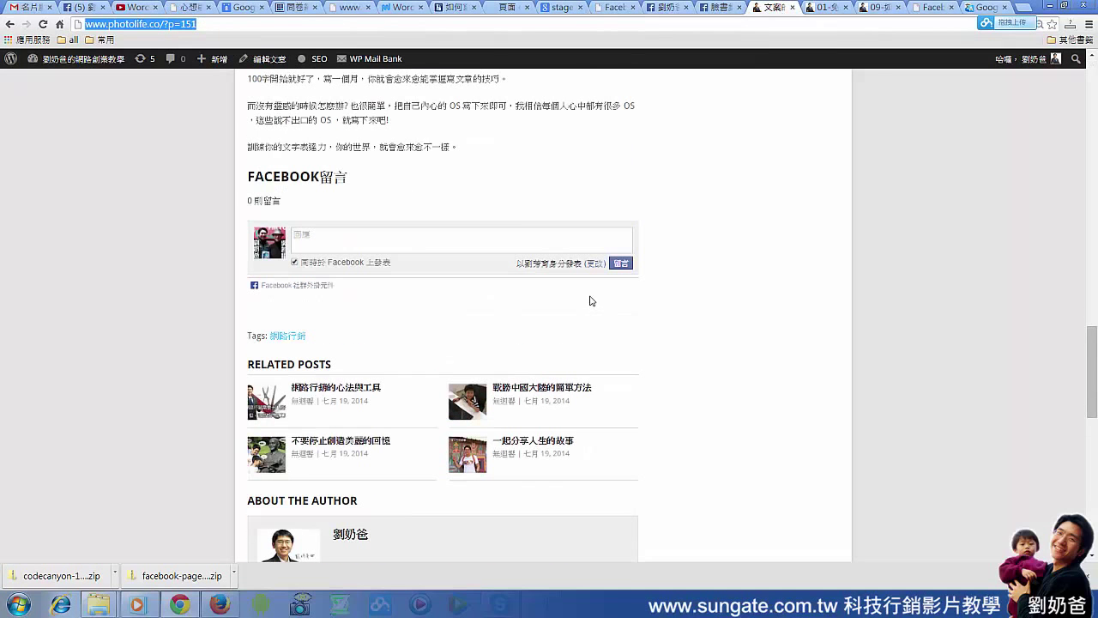
{"action": "left_click", "coordinate": [400, 237]}
{"action": "type", "text": "test"}
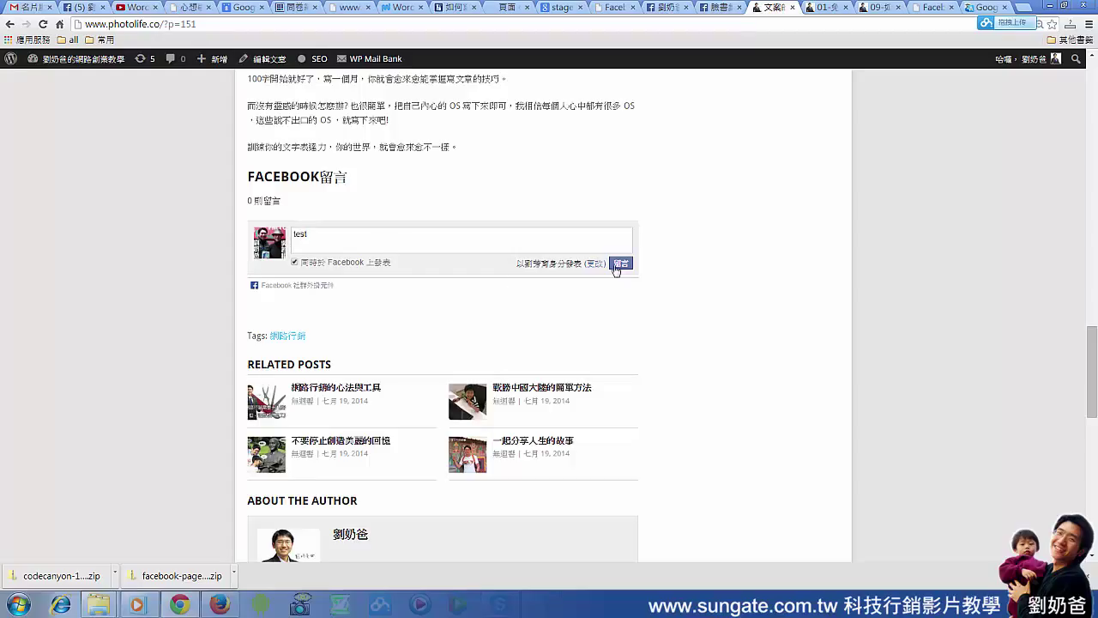
{"action": "left_click", "coordinate": [615, 266]}
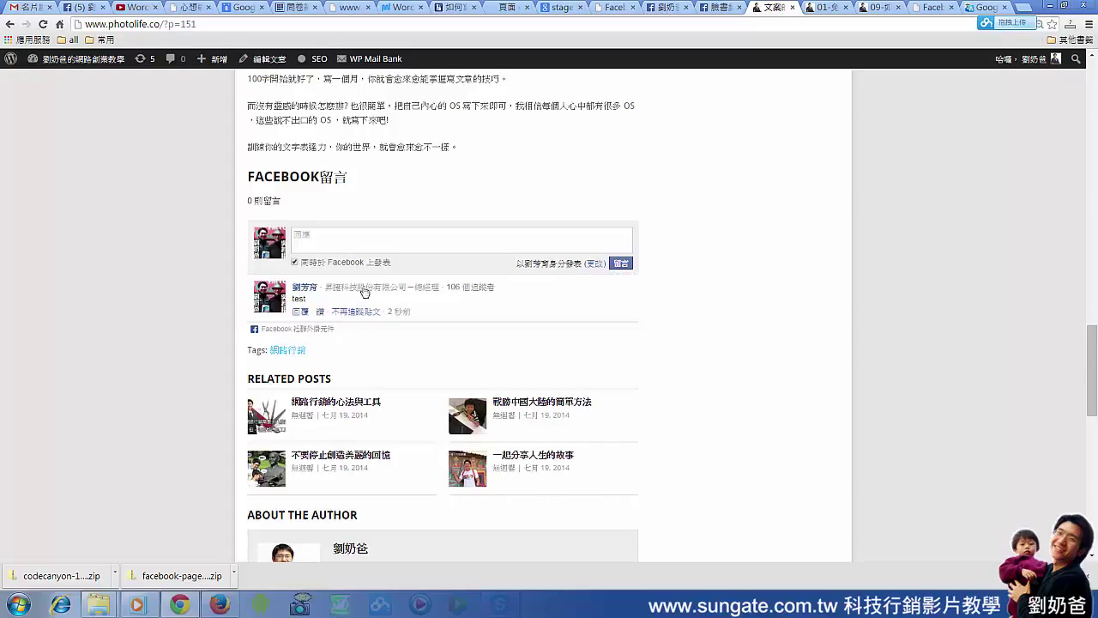
In Firefox, open 不要停止創造美麗的回憶 from the blog home page and scroll to its FACEBOOK留言 box showing 0 則留言
{"action": "key", "text": "alt+Tab"}
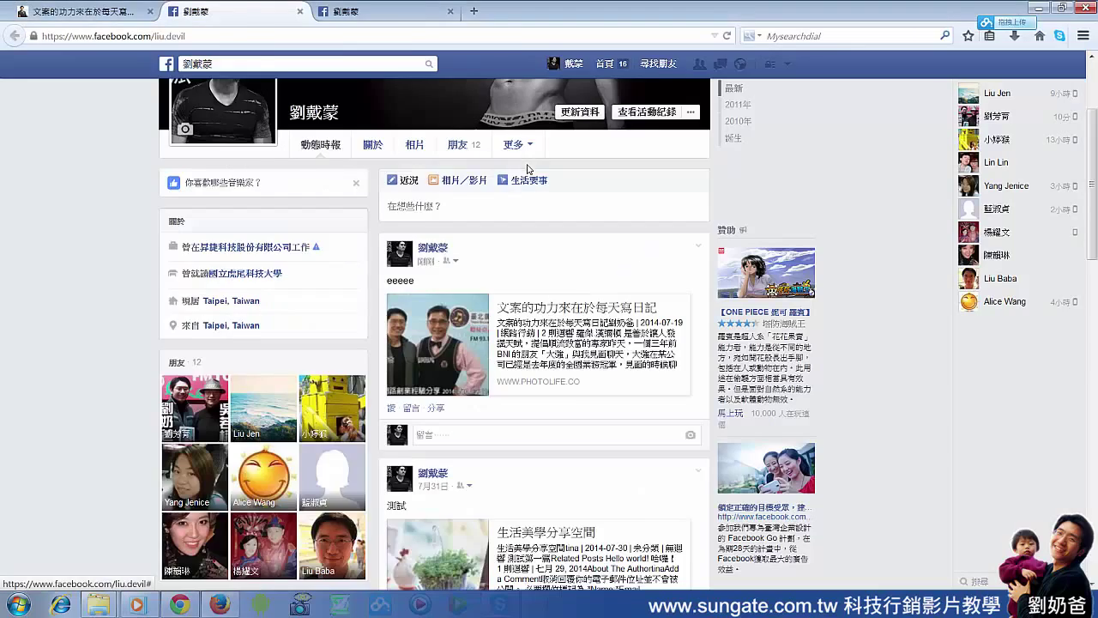
{"action": "scroll", "coordinate": [526, 169], "scroll_direction": "up", "scroll_amount": 3}
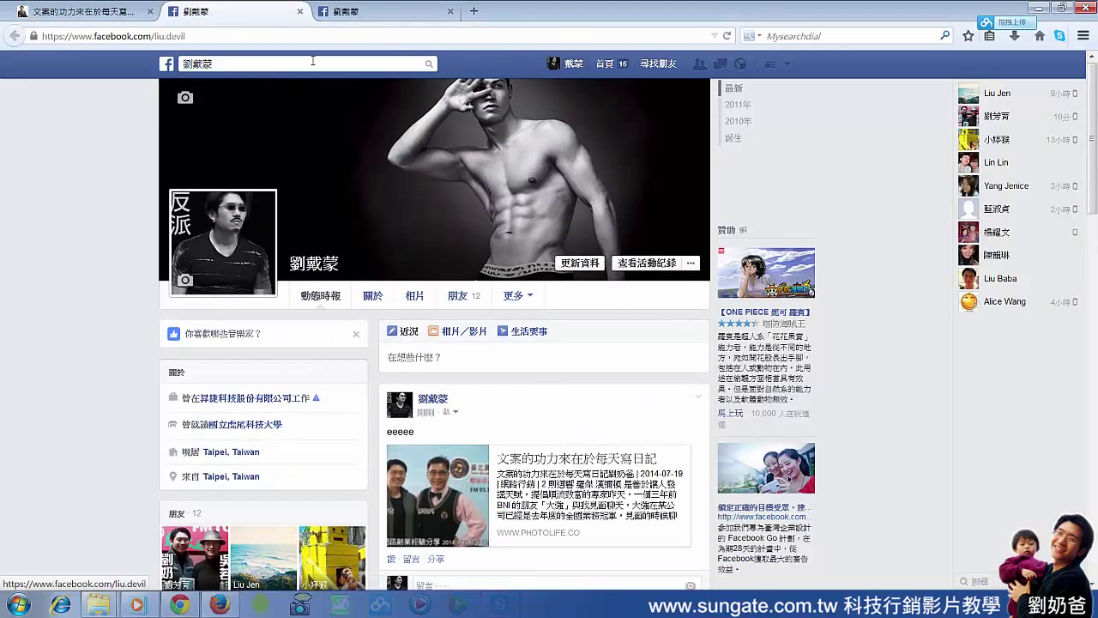
{"action": "left_click", "coordinate": [110, 14]}
{"action": "scroll", "coordinate": [369, 164], "scroll_direction": "up", "scroll_amount": 5}
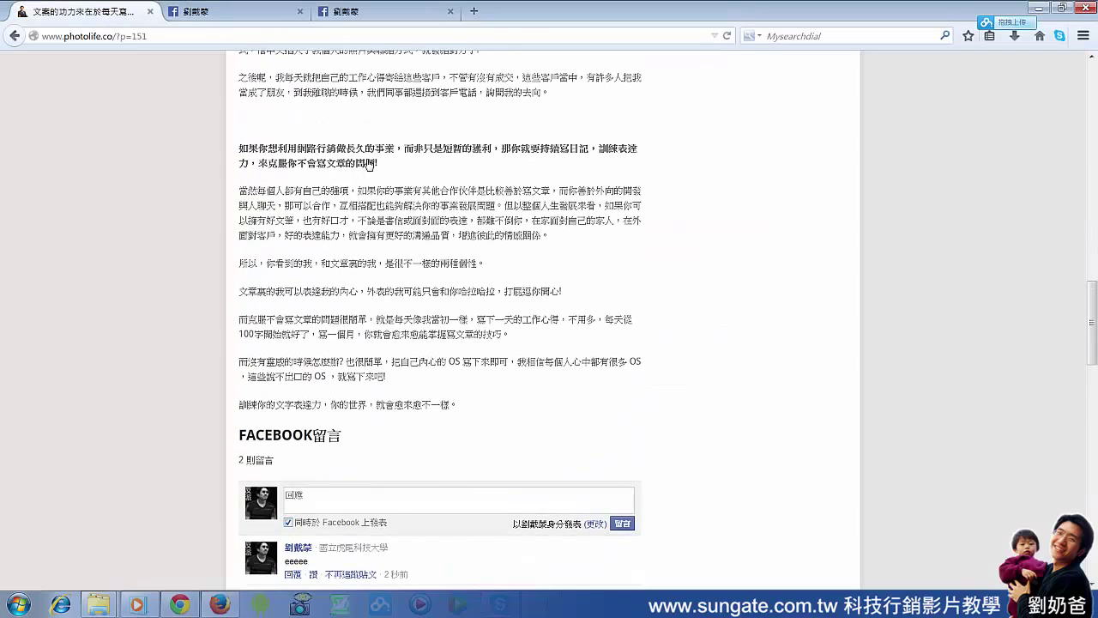
{"action": "scroll", "coordinate": [453, 209], "scroll_direction": "up", "scroll_amount": 15}
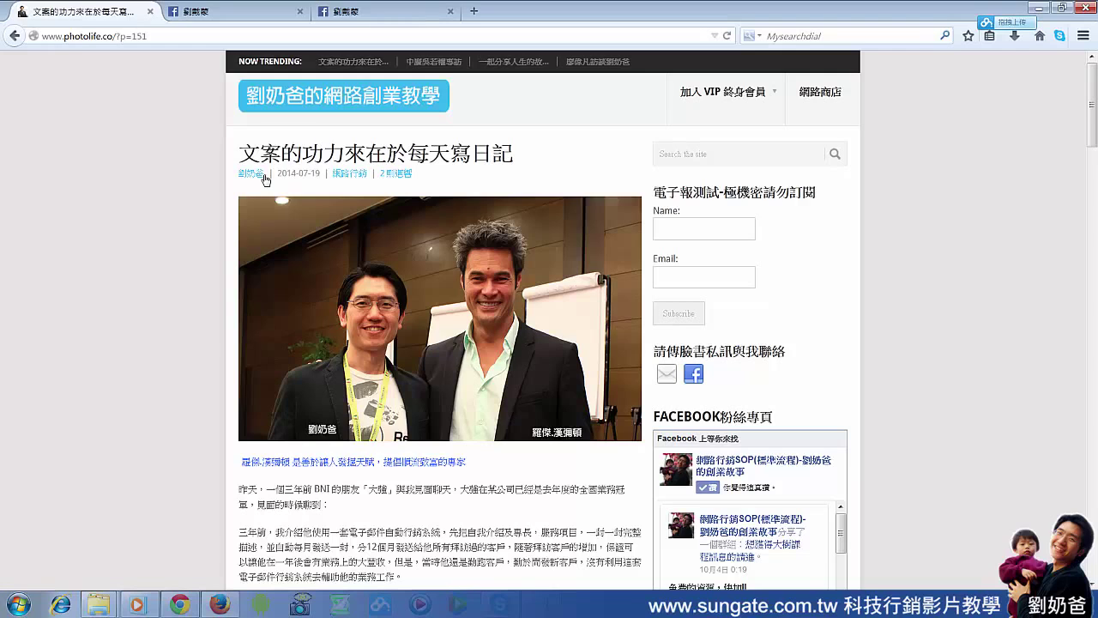
{"action": "left_click", "coordinate": [377, 95]}
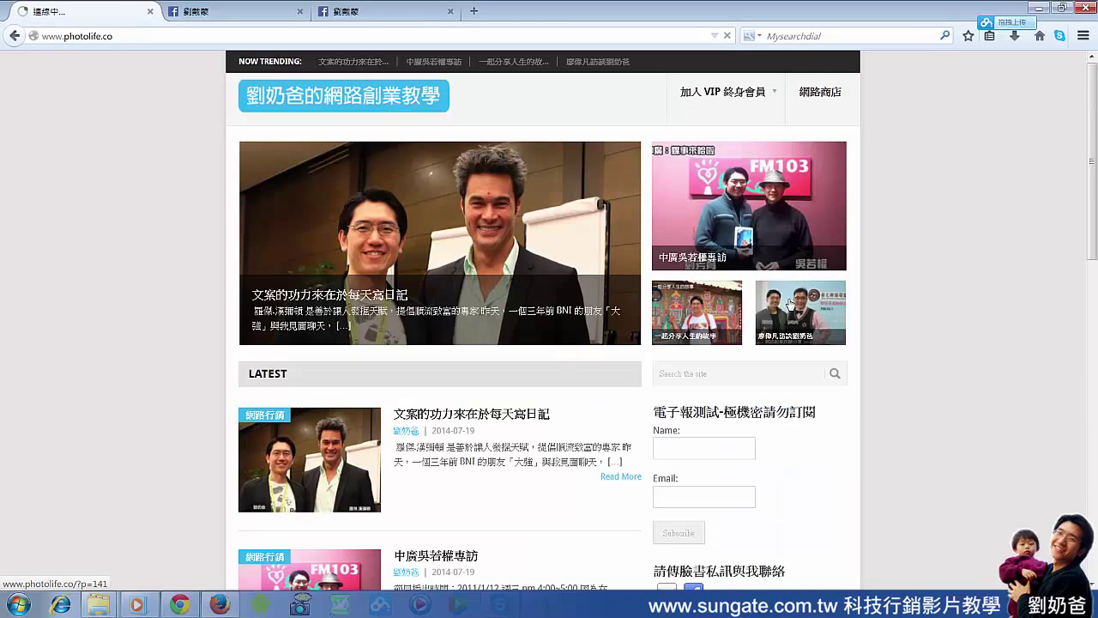
{"action": "left_click", "coordinate": [790, 303]}
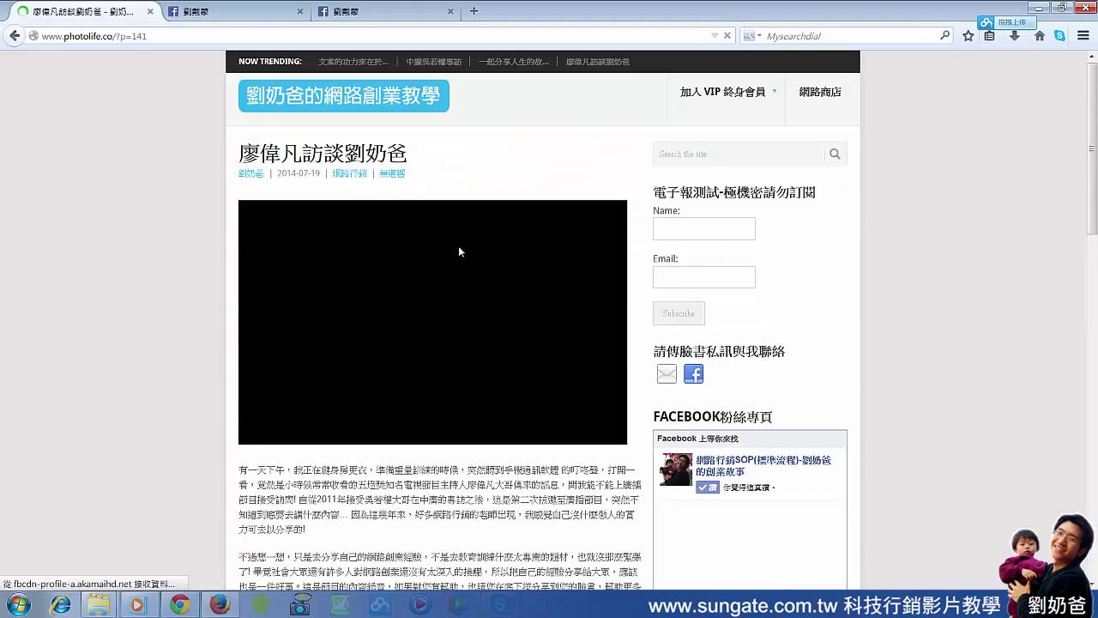
{"action": "scroll", "coordinate": [541, 368], "scroll_direction": "down", "scroll_amount": 10}
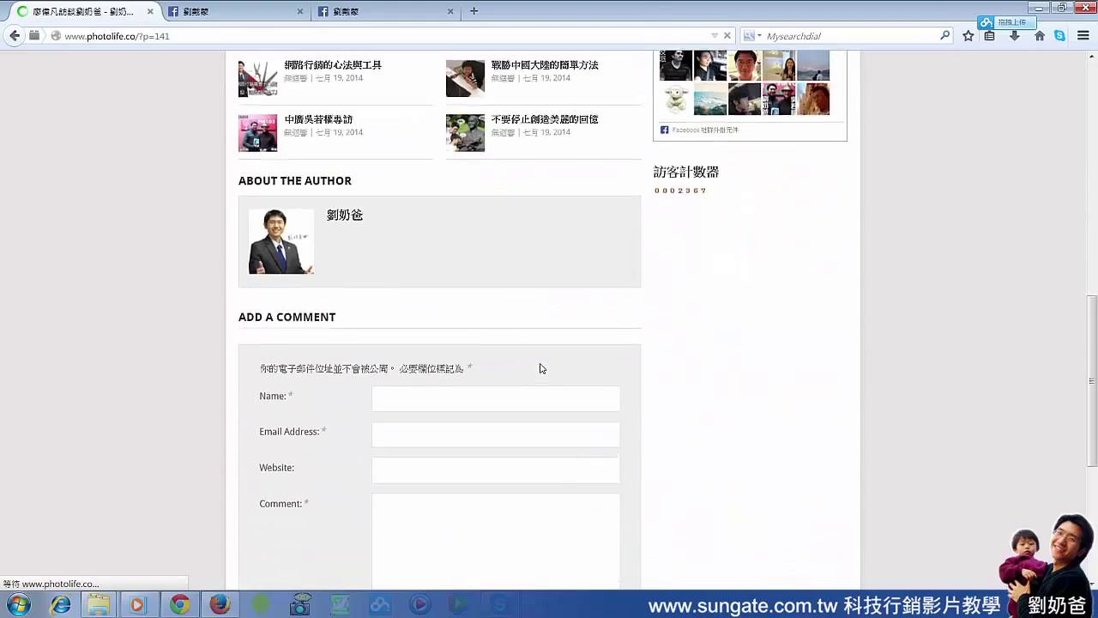
{"action": "scroll", "coordinate": [542, 368], "scroll_direction": "up", "scroll_amount": 3}
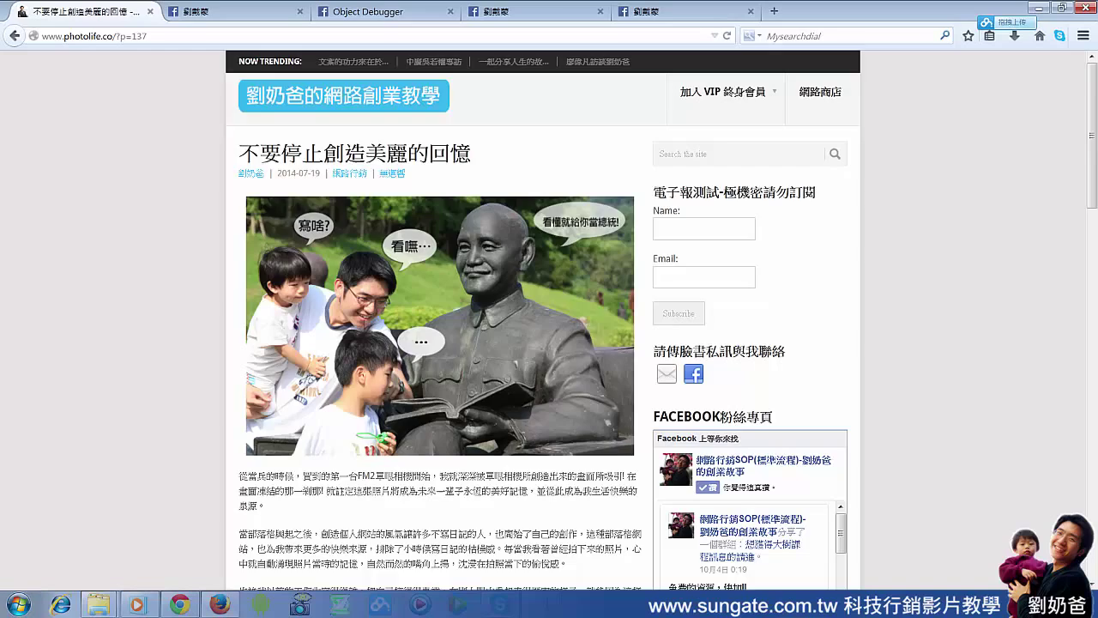
{"action": "scroll", "coordinate": [462, 185], "scroll_direction": "down", "scroll_amount": 3}
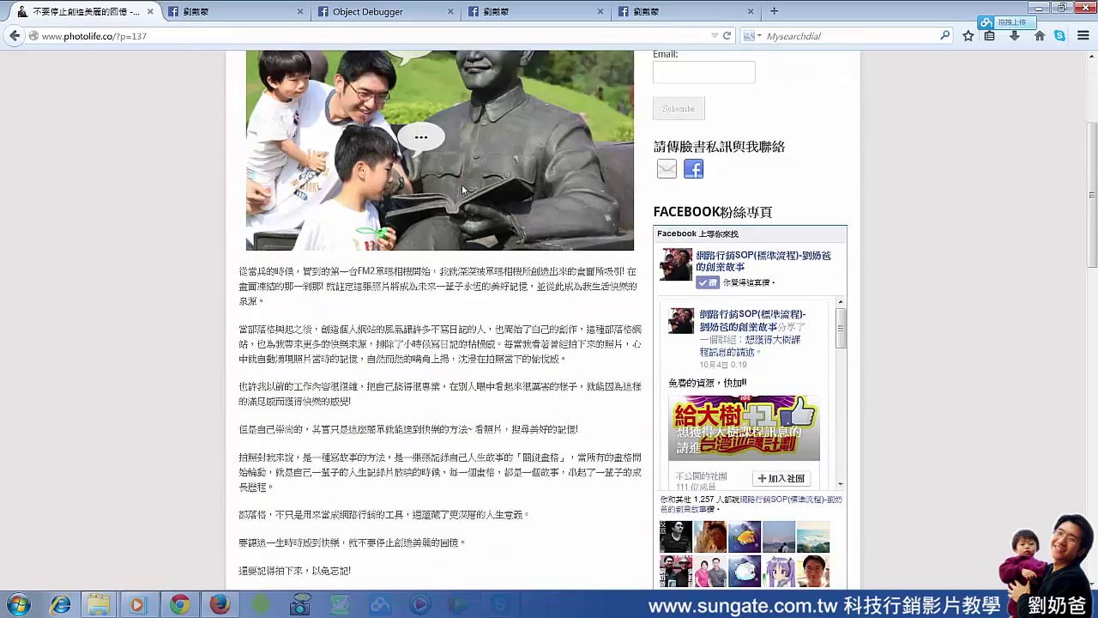
{"action": "scroll", "coordinate": [461, 184], "scroll_direction": "down", "scroll_amount": 6}
{"action": "scroll", "coordinate": [456, 189], "scroll_direction": "up", "scroll_amount": 3}
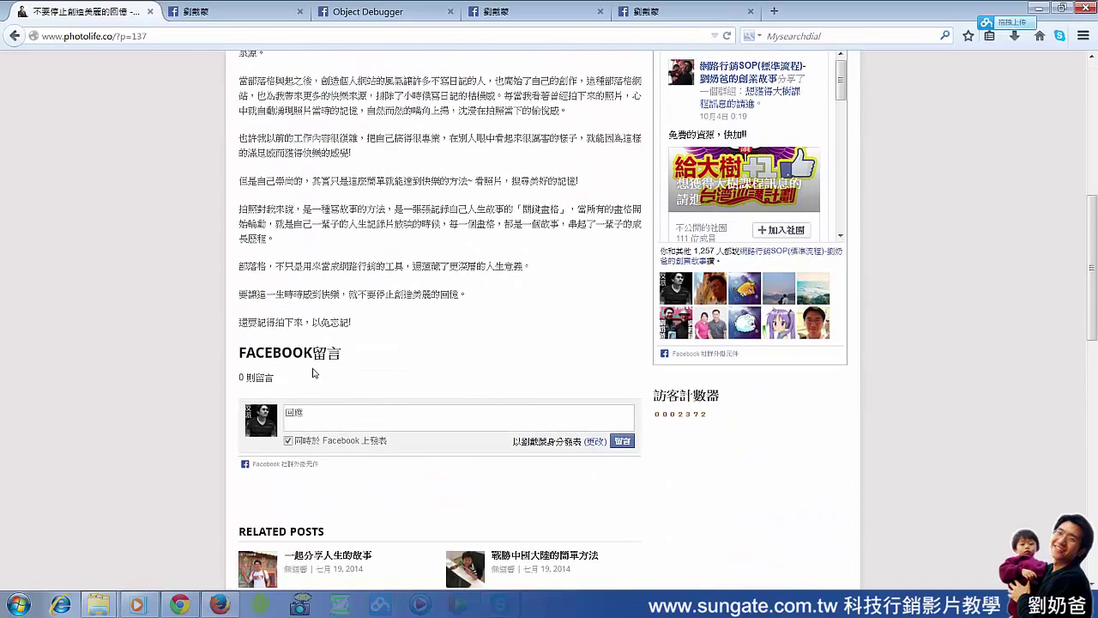
Post the Facebook comment '很好的文章' on the article 不要停止創造美麗的回憶, then go back to the Facebook tab
{"action": "left_click", "coordinate": [332, 408]}
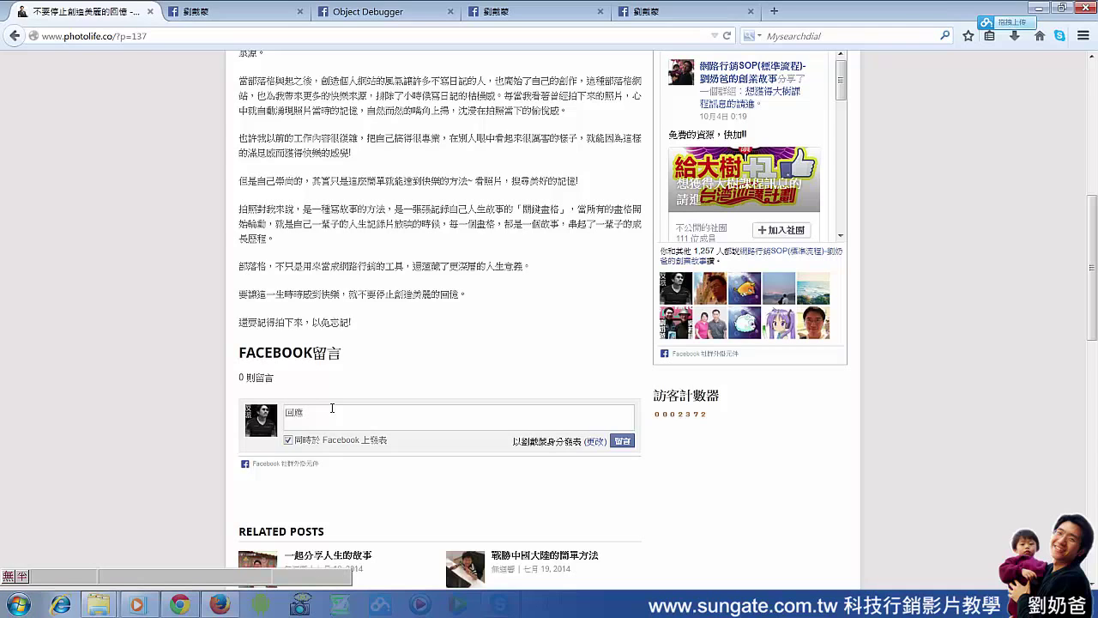
{"action": "type", "text": "很好的文章"}
{"action": "left_click", "coordinate": [627, 441]}
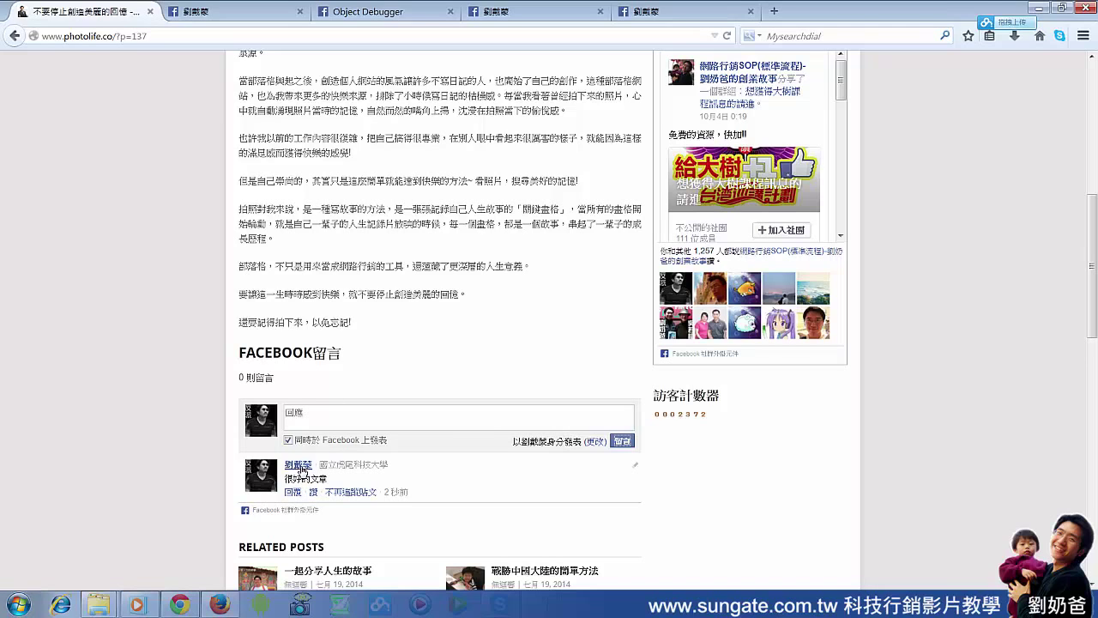
{"action": "left_click", "coordinate": [262, 15]}
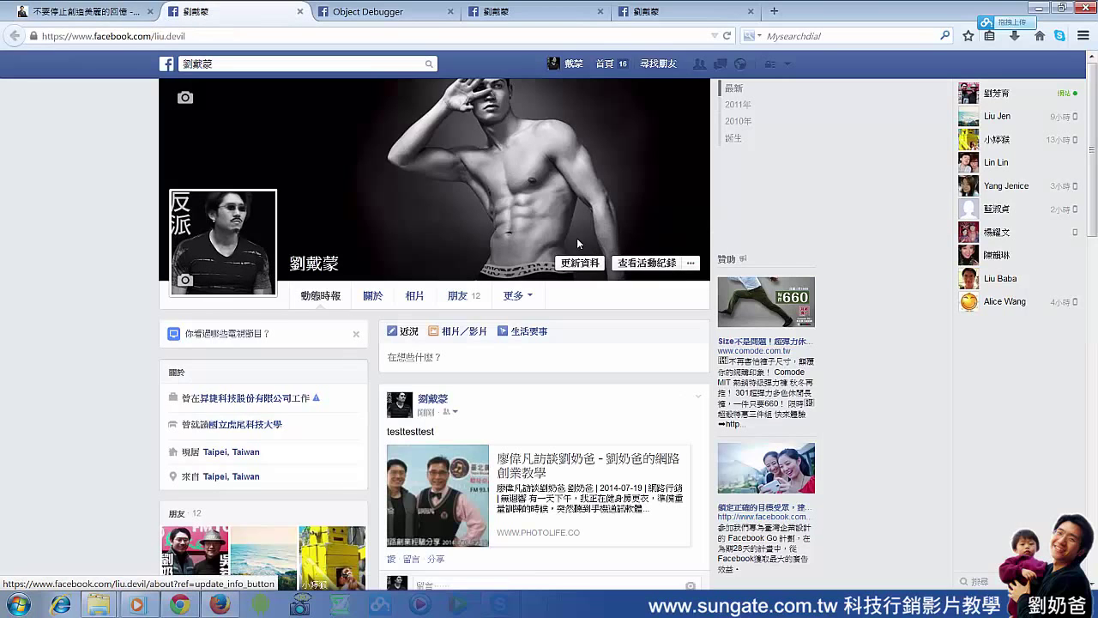
Reload the profile timeline, find the new '很好的文章' story, and open its linked article
{"action": "left_click", "coordinate": [571, 69]}
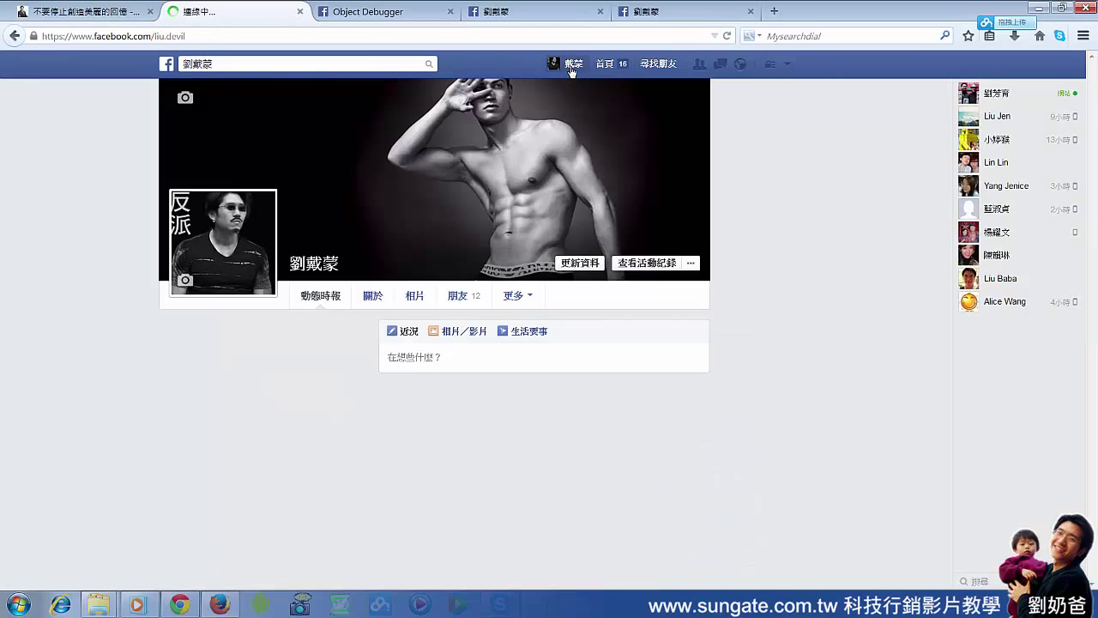
{"action": "scroll", "coordinate": [654, 383], "scroll_direction": "down", "scroll_amount": 1}
{"action": "scroll", "coordinate": [654, 382], "scroll_direction": "down", "scroll_amount": 1}
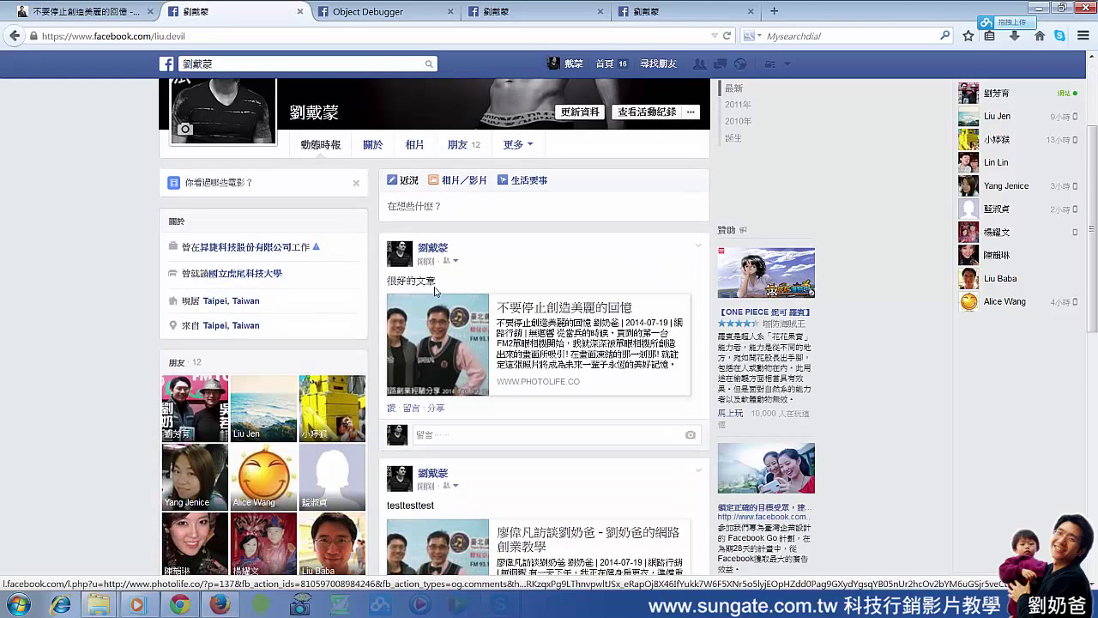
{"action": "left_click_drag", "start_coordinate": [452, 283], "coordinate": [397, 280]}
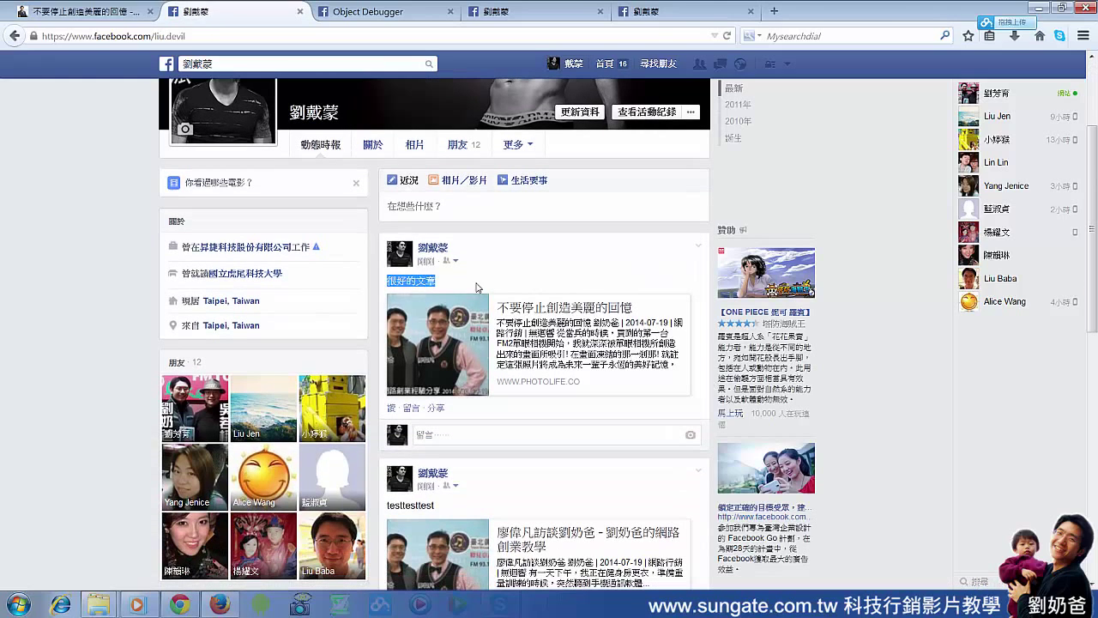
{"action": "left_click", "coordinate": [502, 283]}
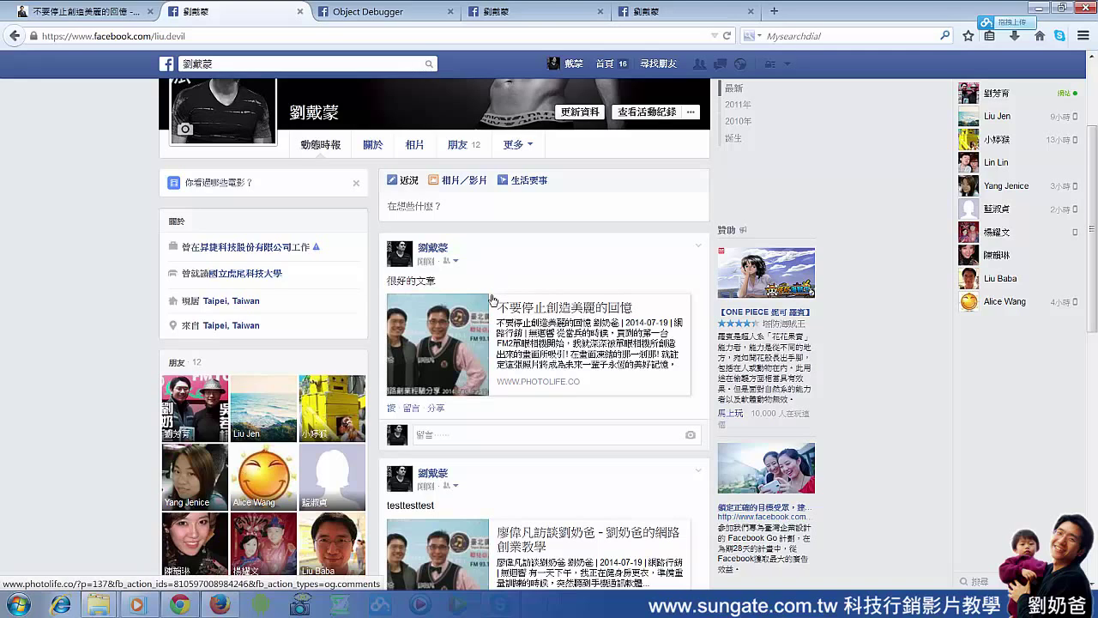
{"action": "left_click", "coordinate": [464, 337]}
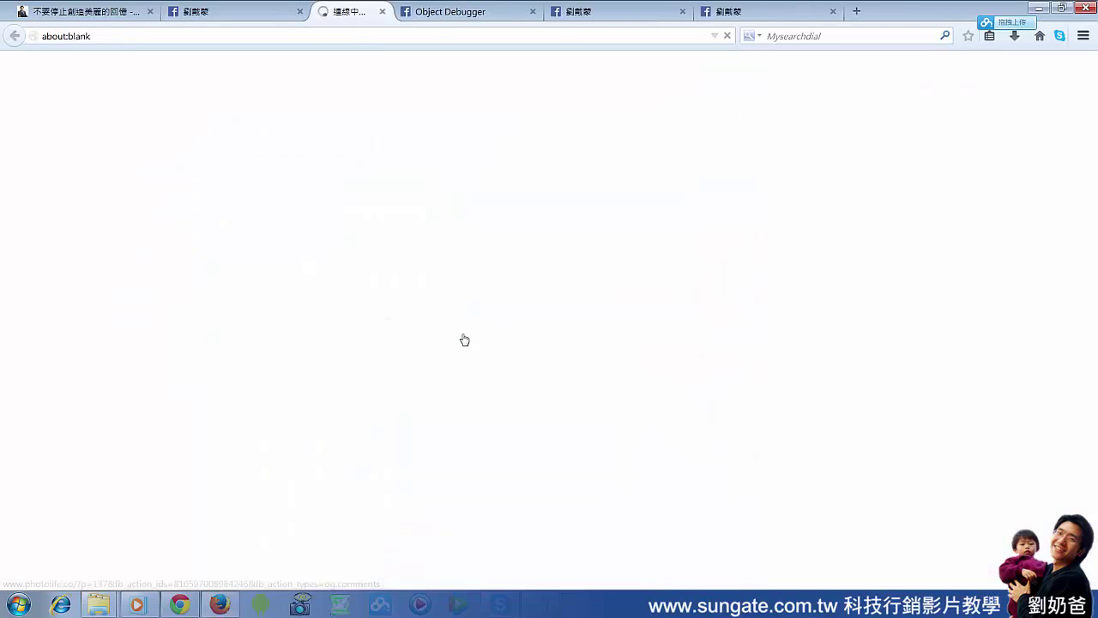